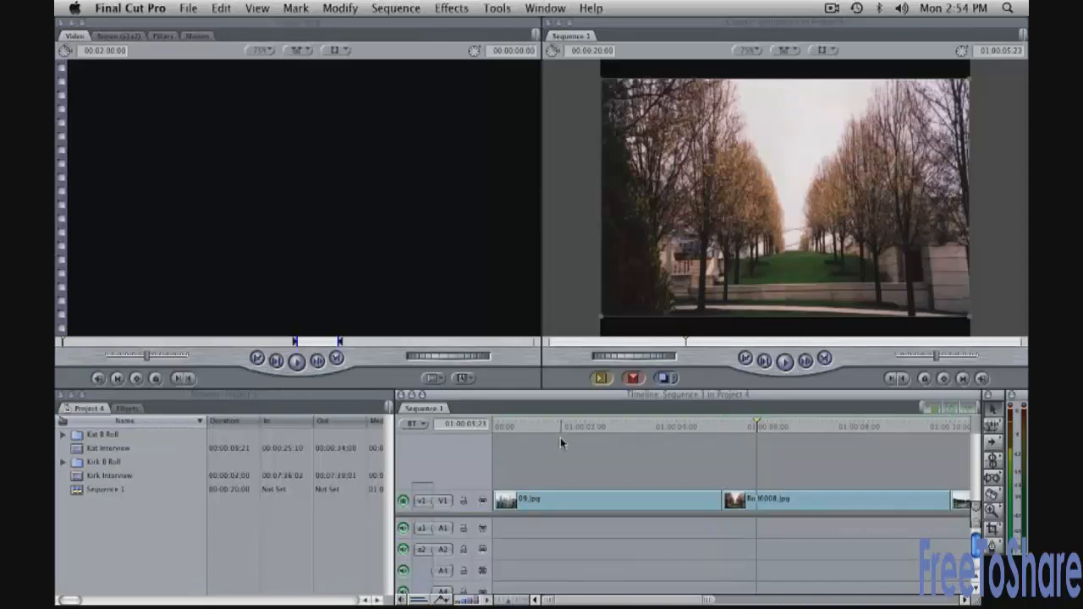
- Arrange the workspace in the Standard window layout
key(ctrl+u)
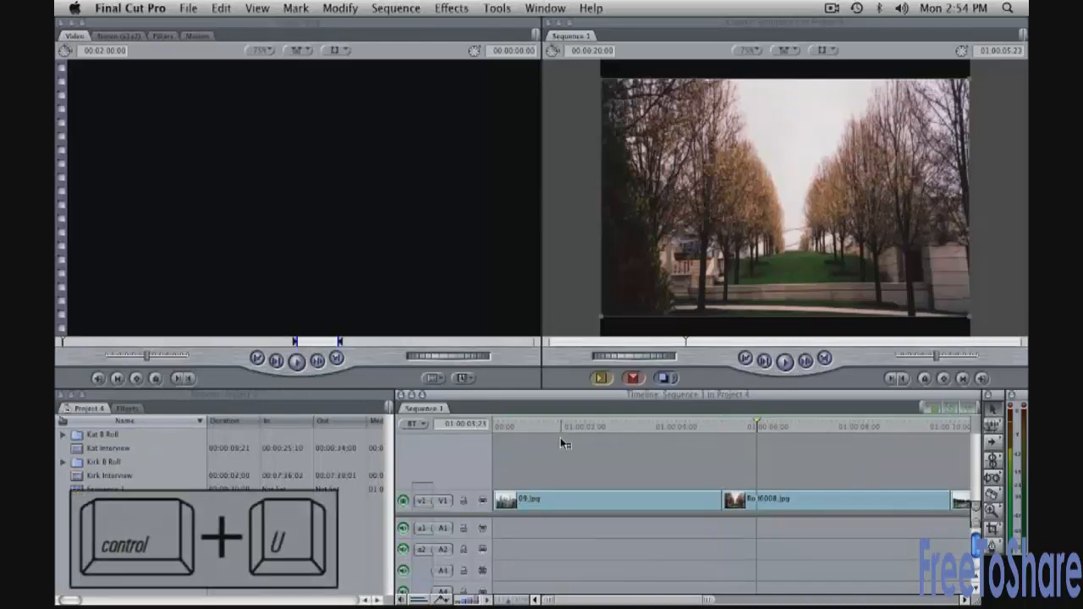
click(532, 11)
mouse_move(592, 55)
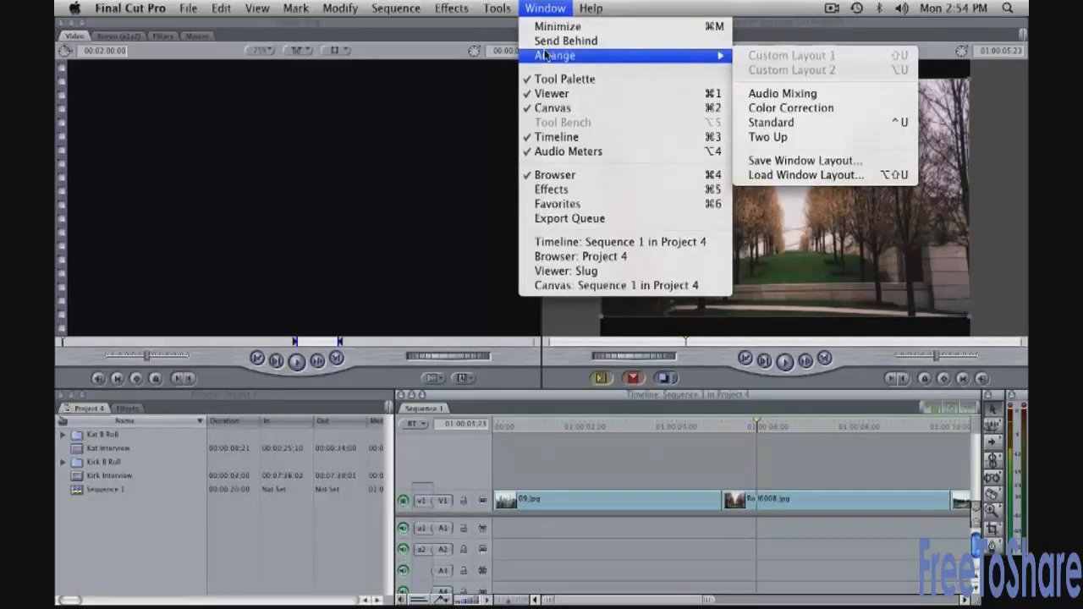
click(787, 123)
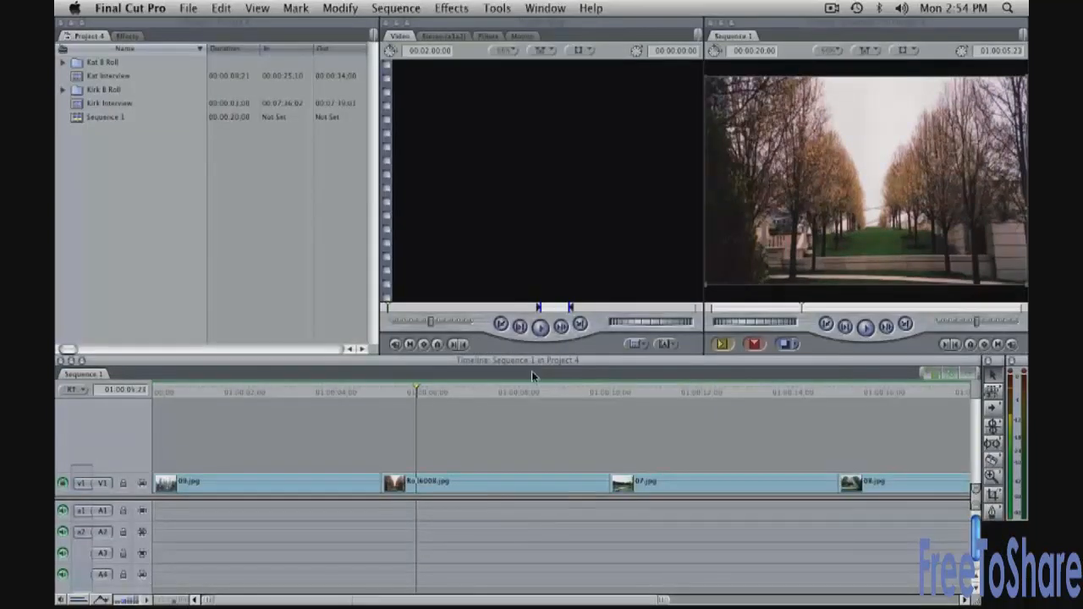
- Move the playhead to 01:00:02;28 in the 09.jpg clip and apply the Gaussian Blur video filter to that clip
key(super+minus)
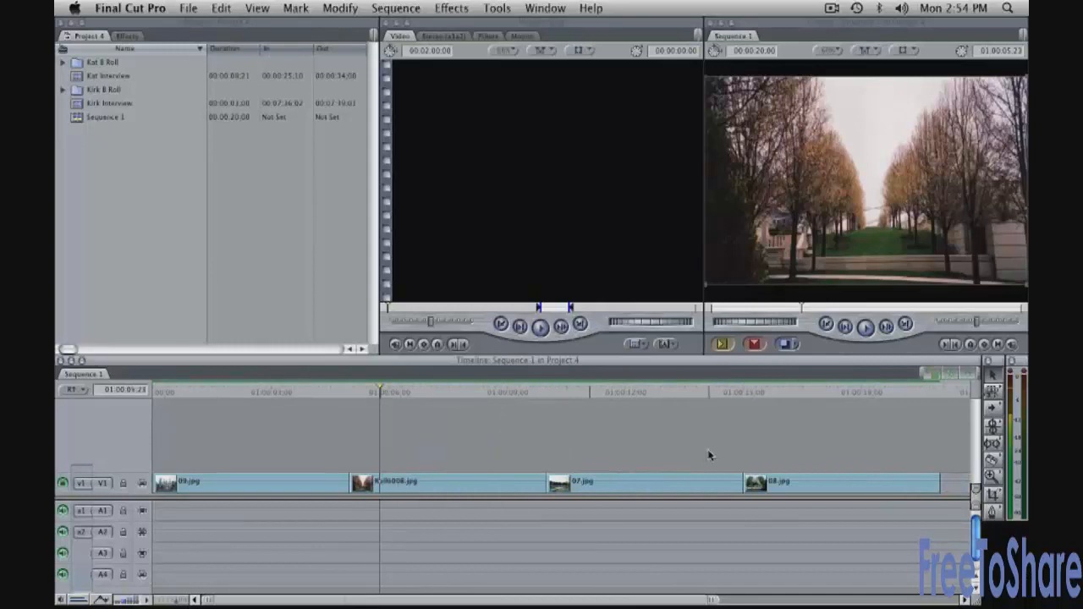
click(267, 390)
click(273, 489)
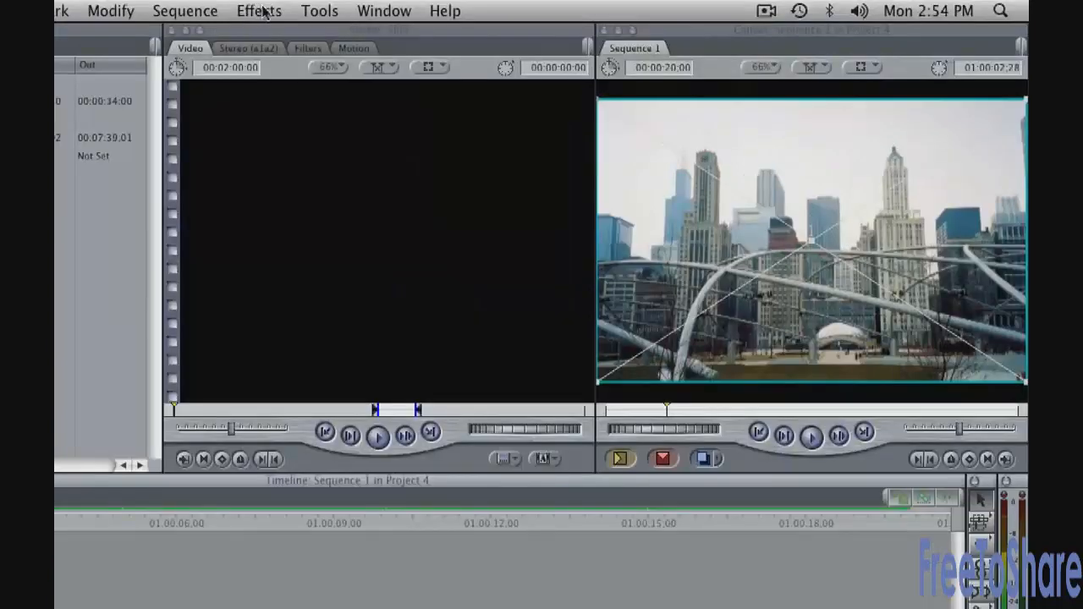
click(264, 12)
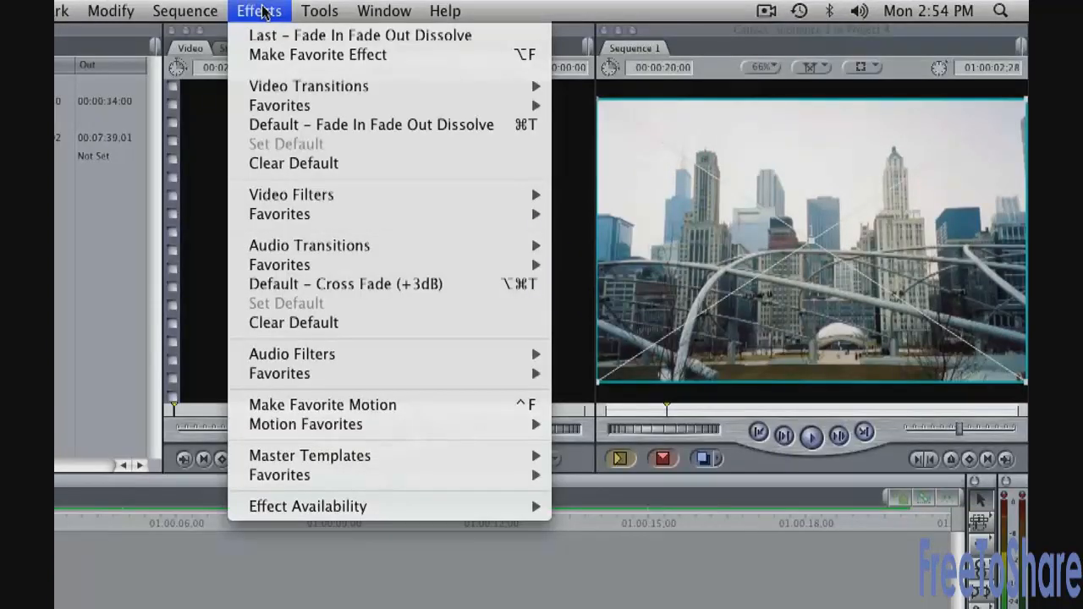
mouse_move(262, 195)
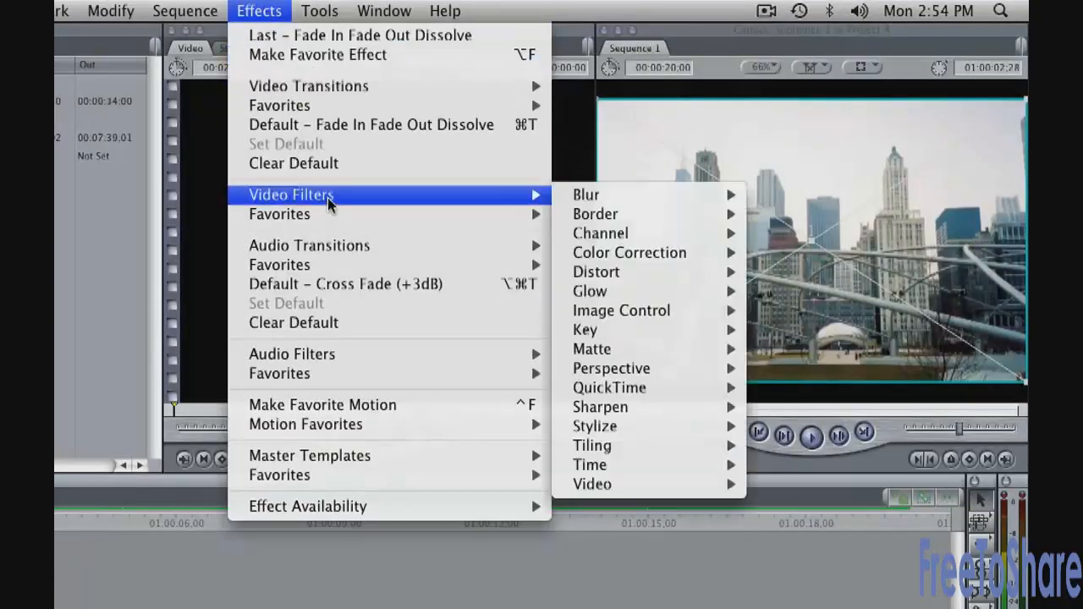
mouse_move(629, 208)
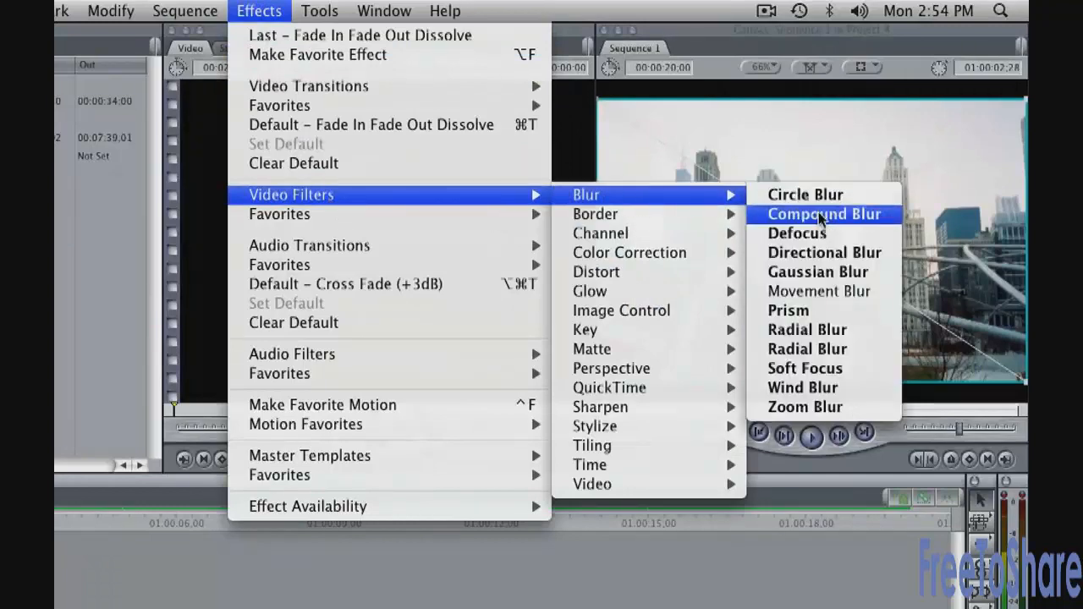
click(838, 275)
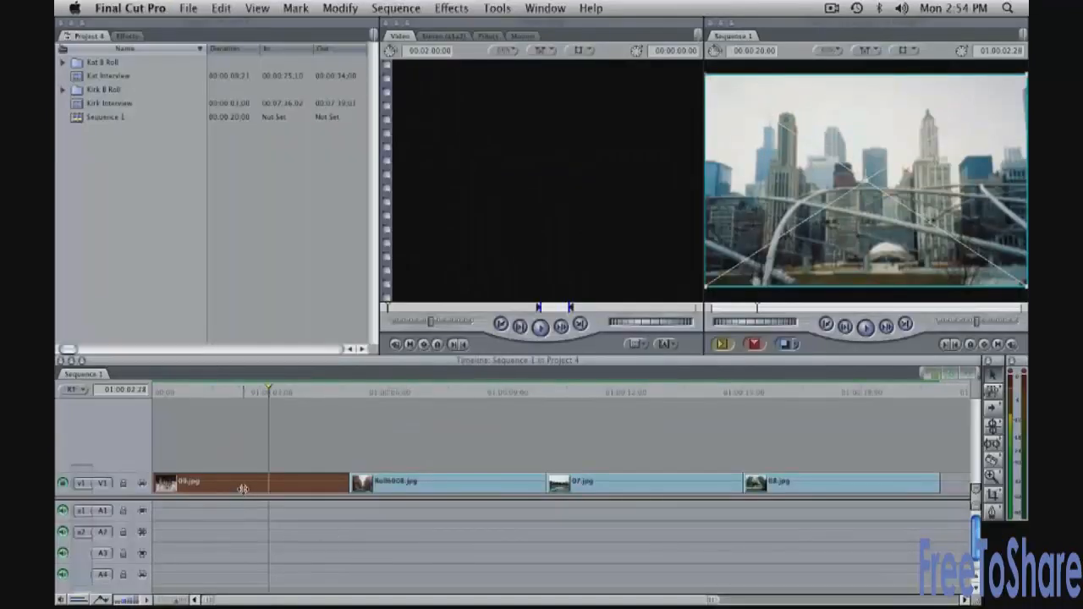
- Open the 09.jpg clip's filter settings and raise the Gaussian Blur radius to 13
double_click(242, 492)
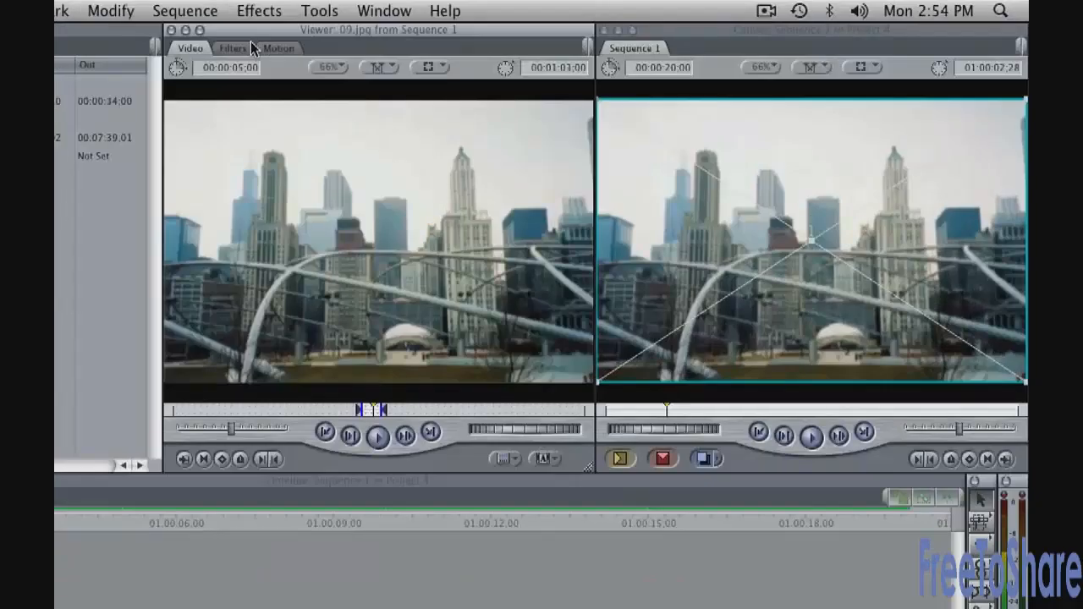
click(247, 47)
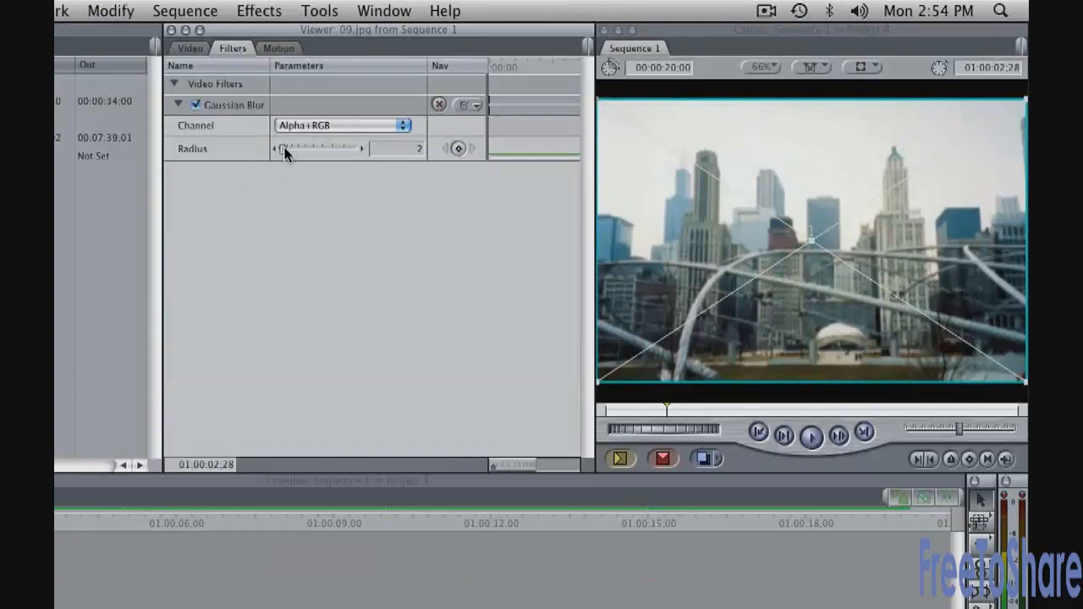
drag(284, 150, 302, 146)
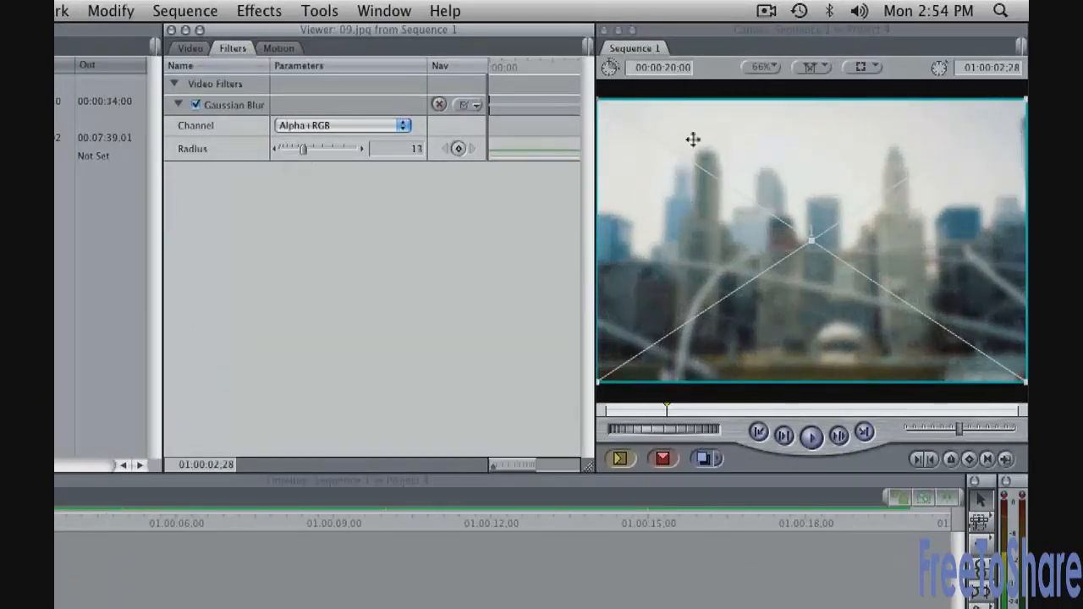
- Hide the wireframe lines drawn over the image in the Canvas
click(699, 112)
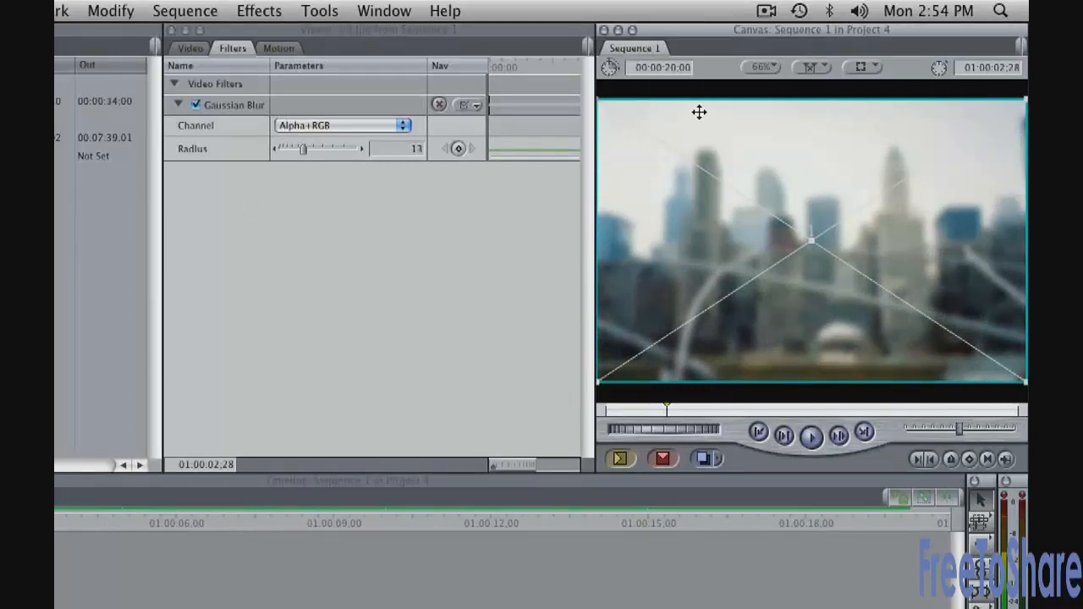
key(w)
key(w)
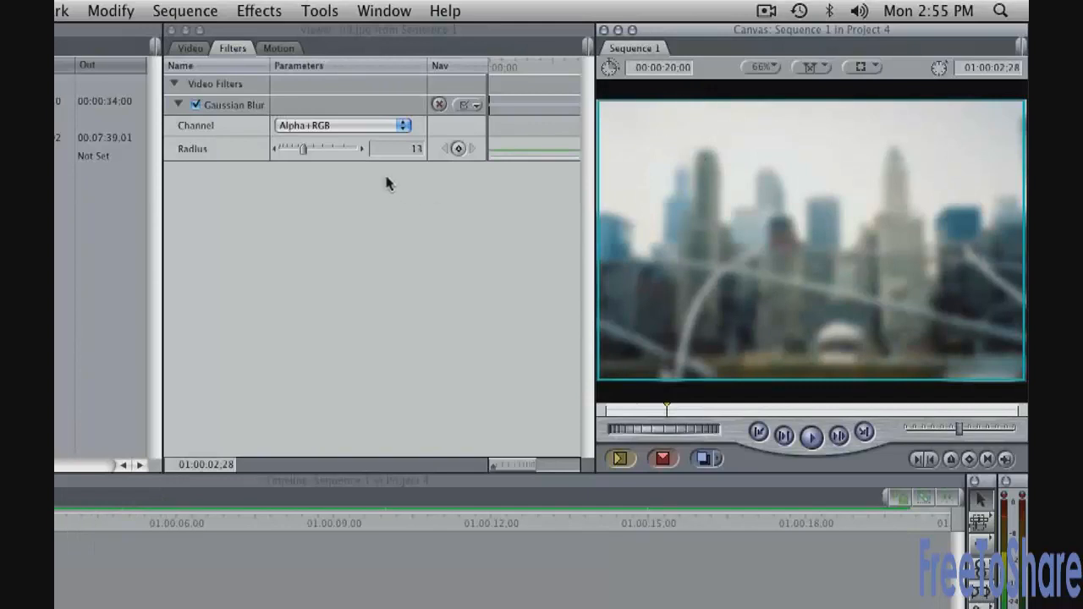
- Try the Gaussian Blur on the Red and Green channels, ending with Green and a radius of 21
mouse_move(307, 157)
mouse_down()
mouse_move(319, 151)
mouse_move(309, 175)
mouse_up()
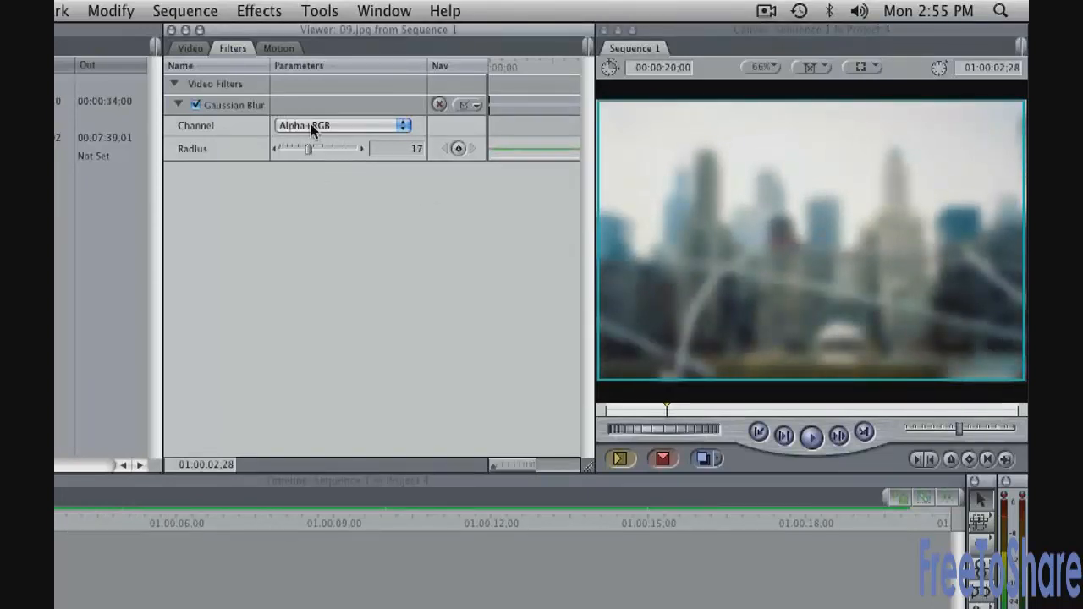
click(312, 125)
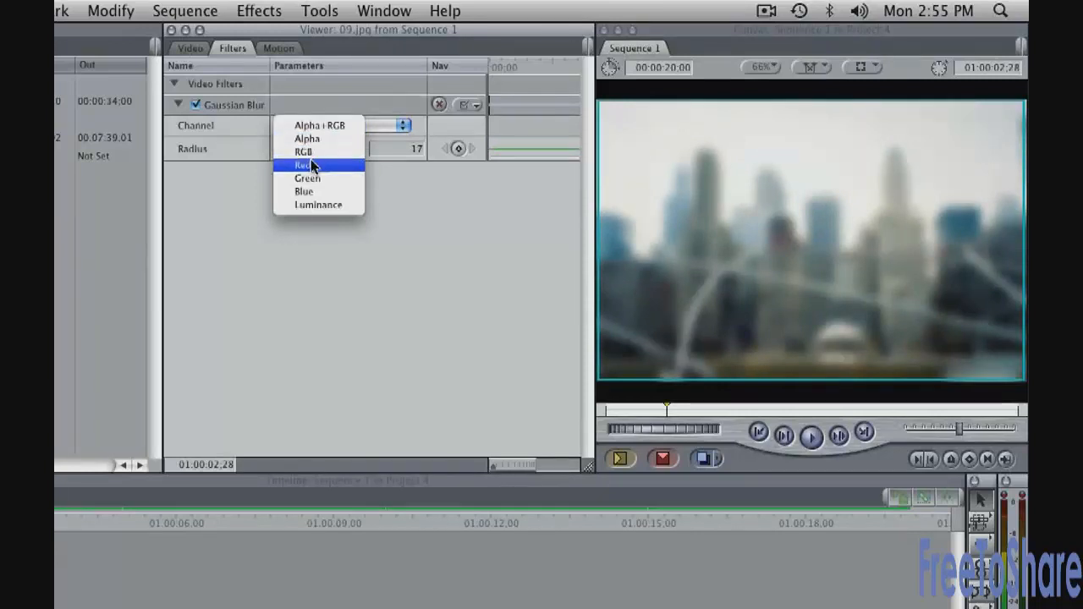
key(Escape)
mouse_move(309, 150)
mouse_down()
mouse_move(319, 150)
mouse_move(306, 150)
mouse_up()
click(316, 134)
click(320, 139)
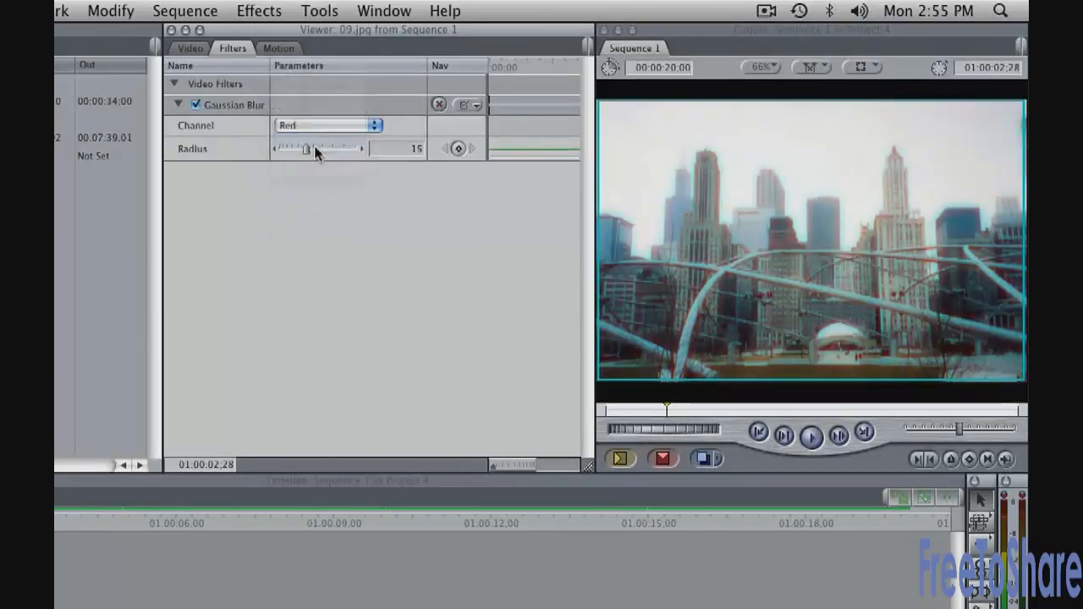
drag(307, 149, 313, 151)
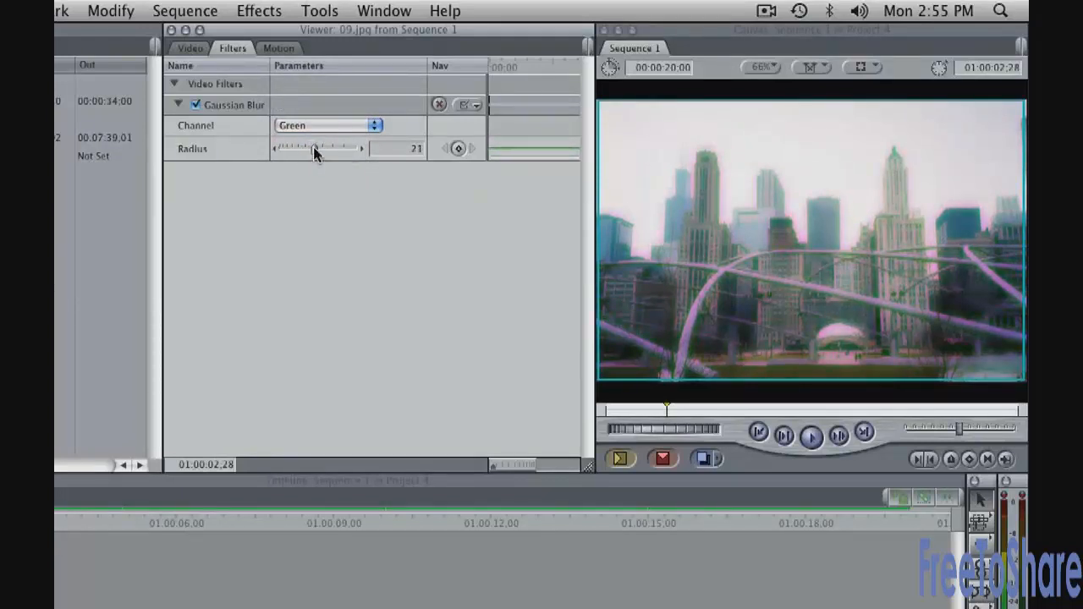
- Compare the image with Gaussian Blur disabled and enabled, and delete the filter from the 09.jpg clip
click(197, 106)
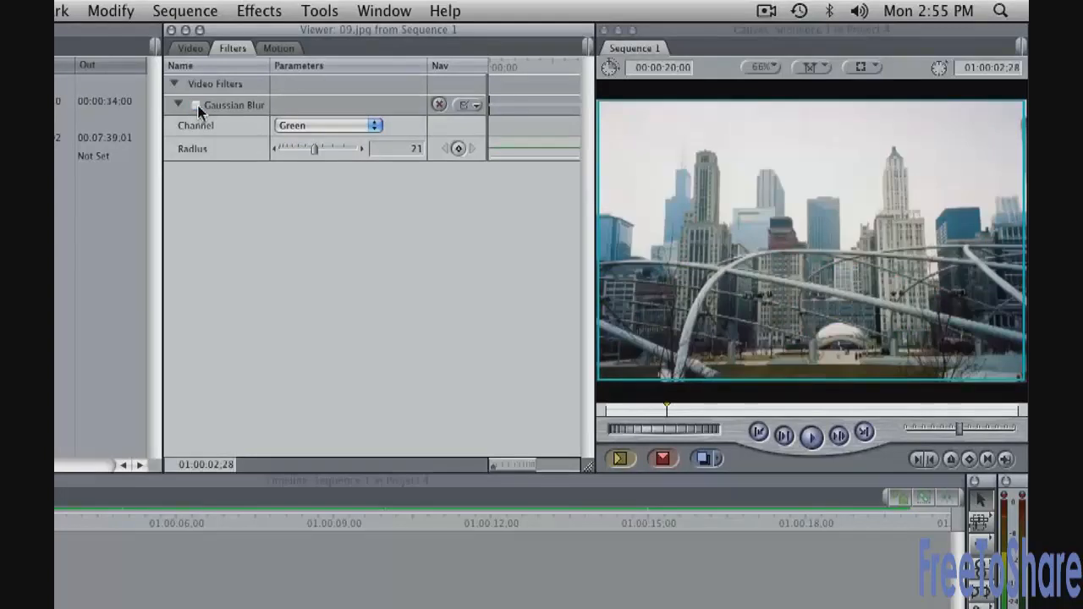
click(197, 106)
click(197, 106)
click(197, 106)
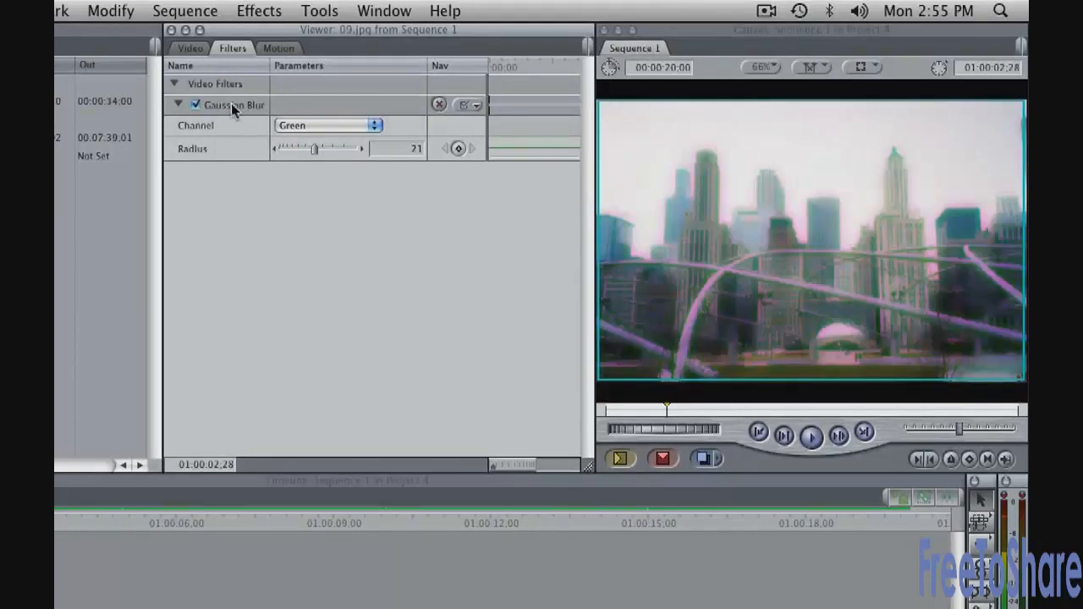
click(231, 104)
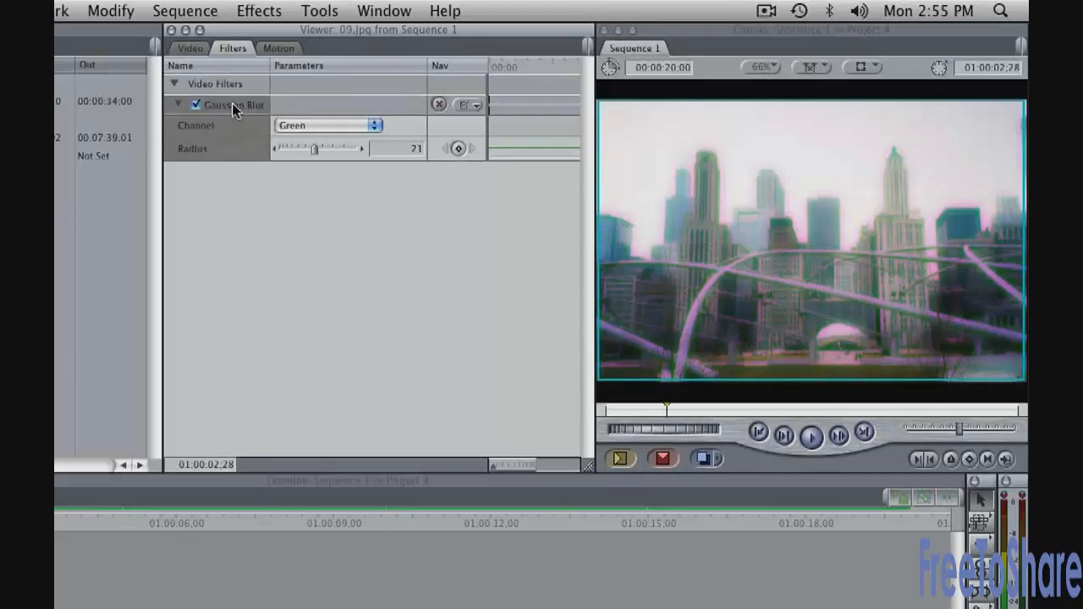
key(Delete)
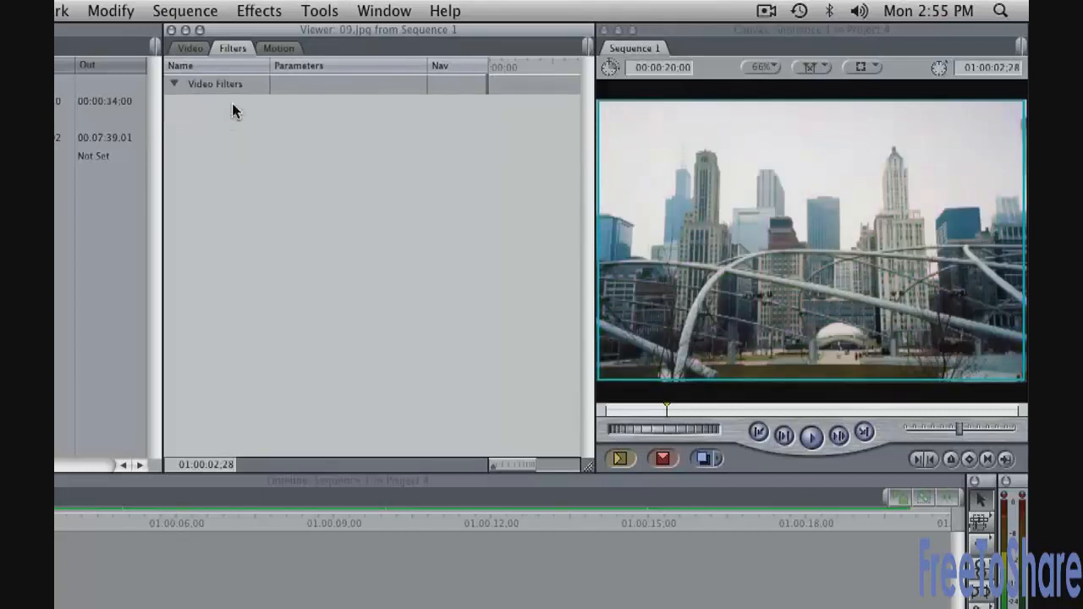
- Apply the Insect Eye distort filter to 09.jpg with size 72, refraction 2.49 and border size 2.18
click(254, 10)
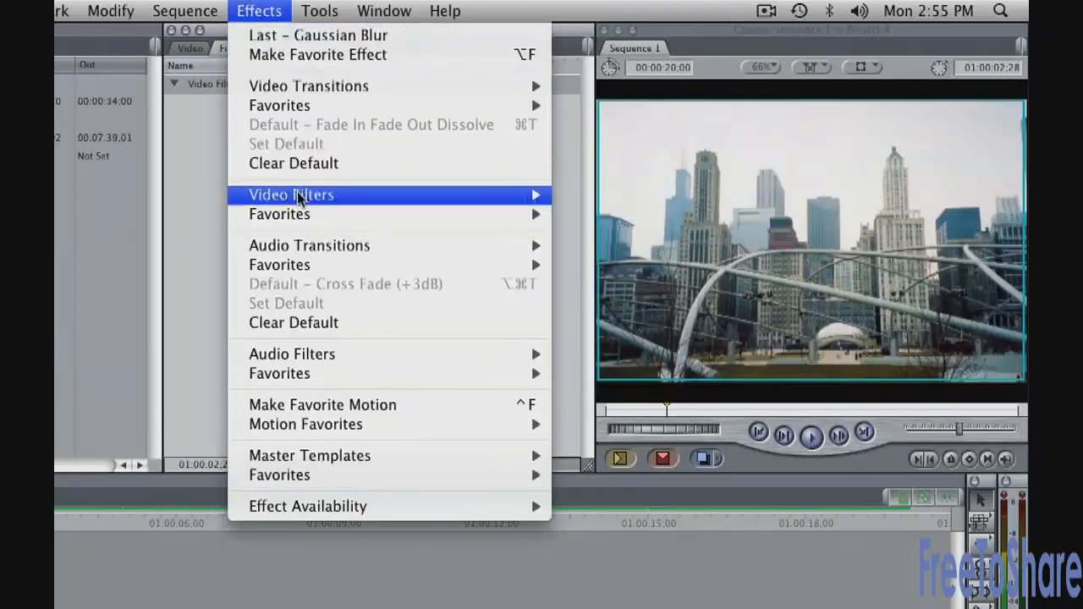
mouse_move(298, 196)
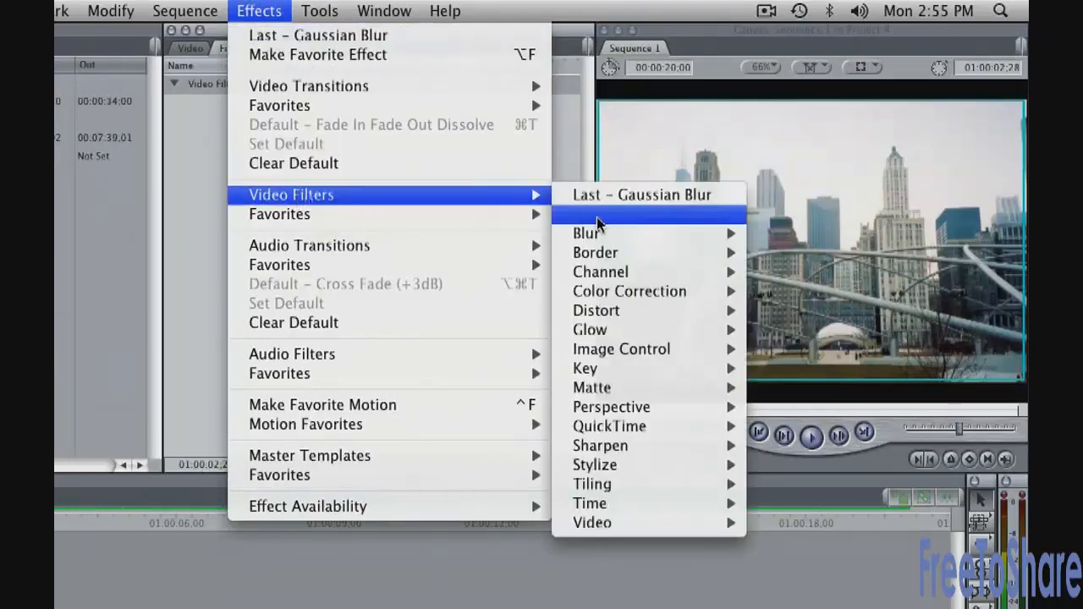
mouse_move(608, 311)
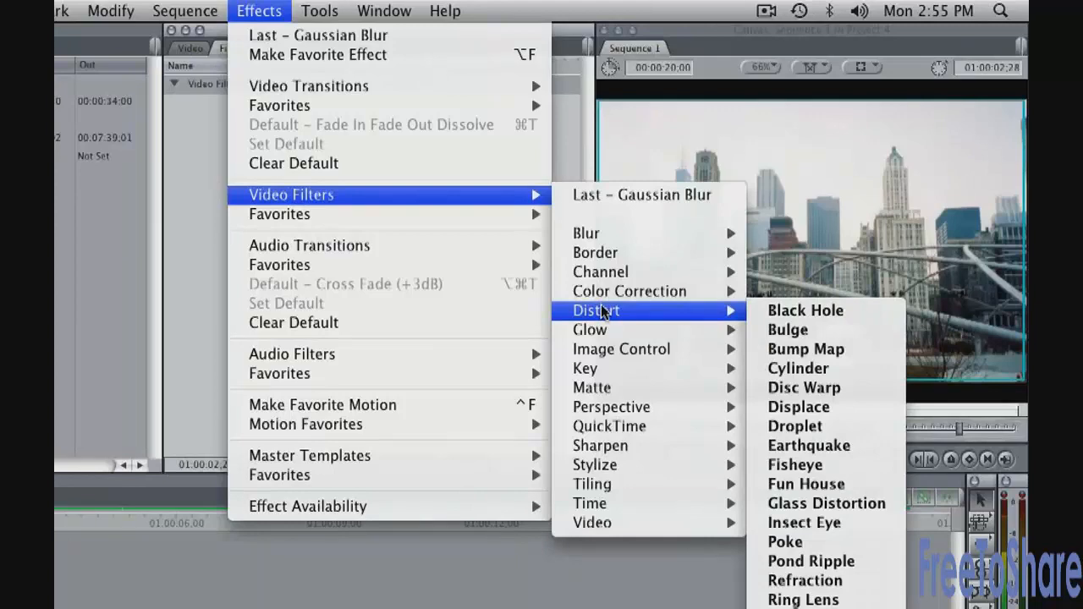
click(804, 522)
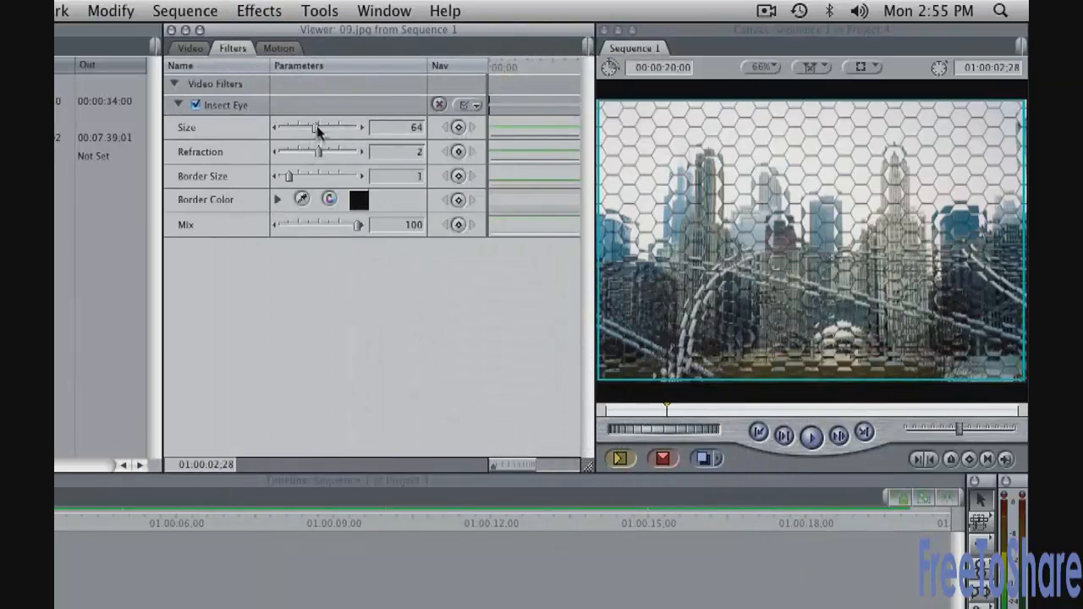
drag(317, 128, 306, 174)
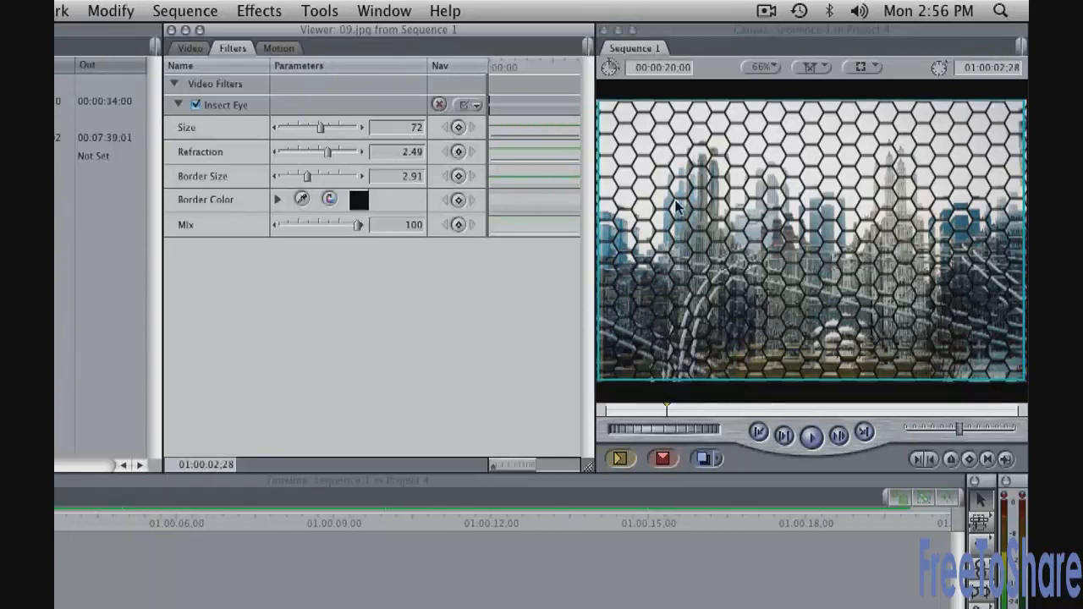
drag(308, 178, 301, 177)
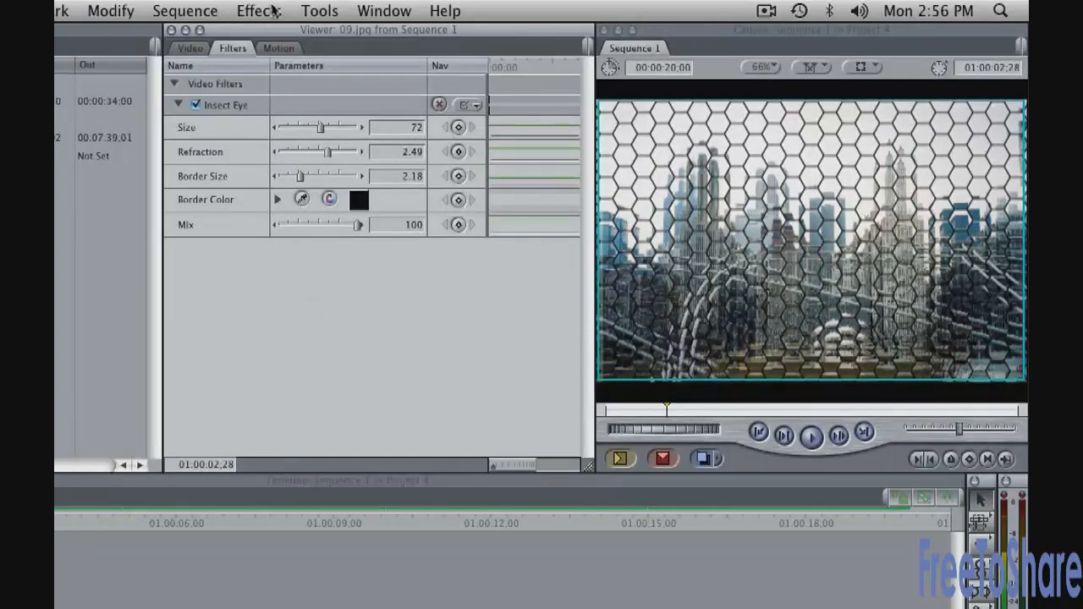
- Add a Gaussian Blur filter to 09.jpg and set its radius to 19
click(273, 12)
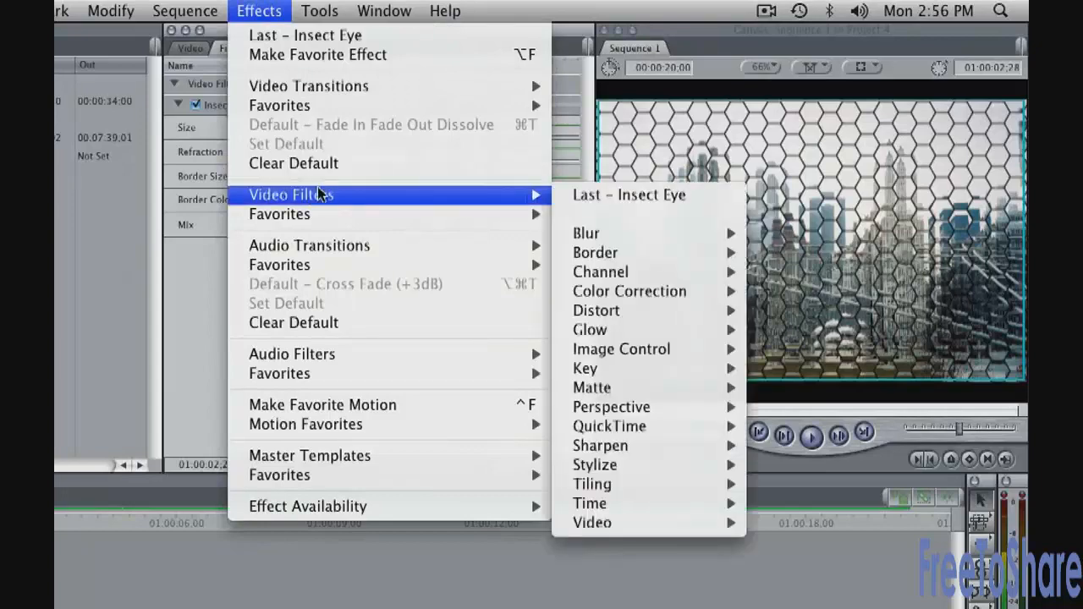
mouse_move(621, 236)
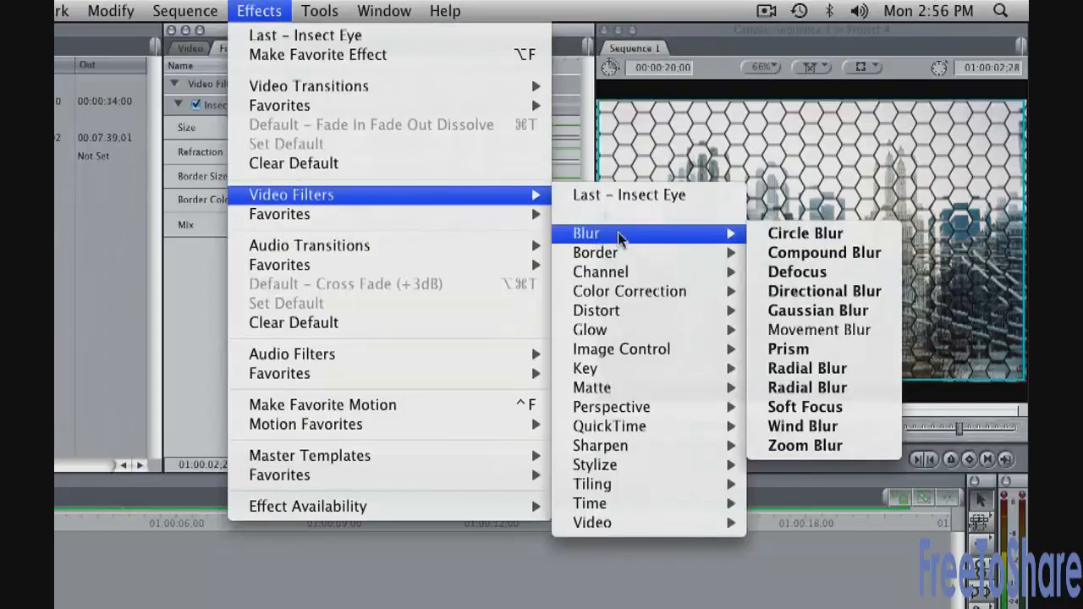
click(814, 310)
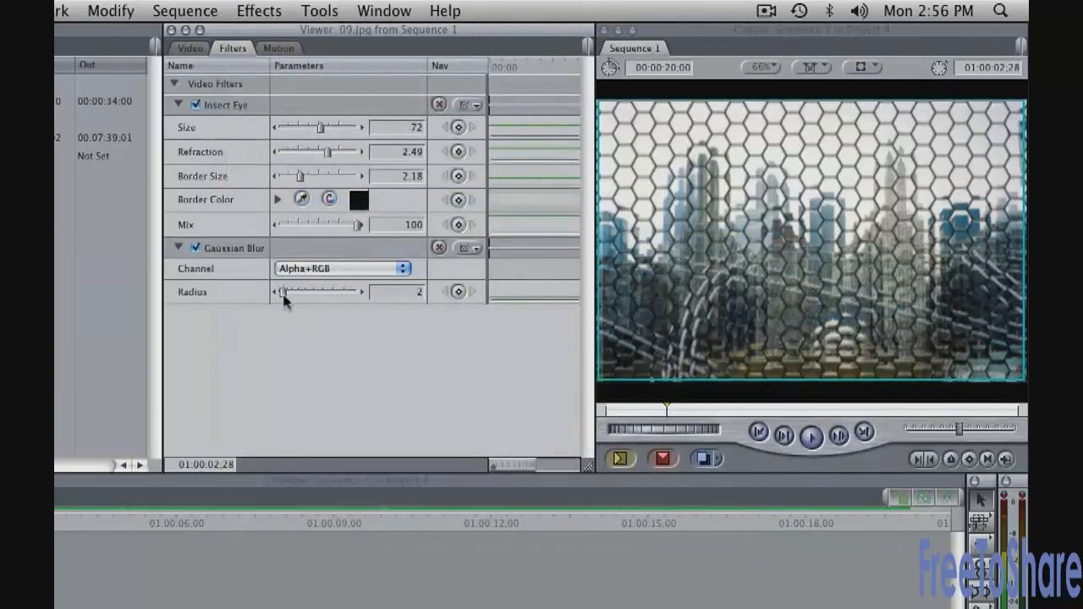
drag(283, 293, 311, 293)
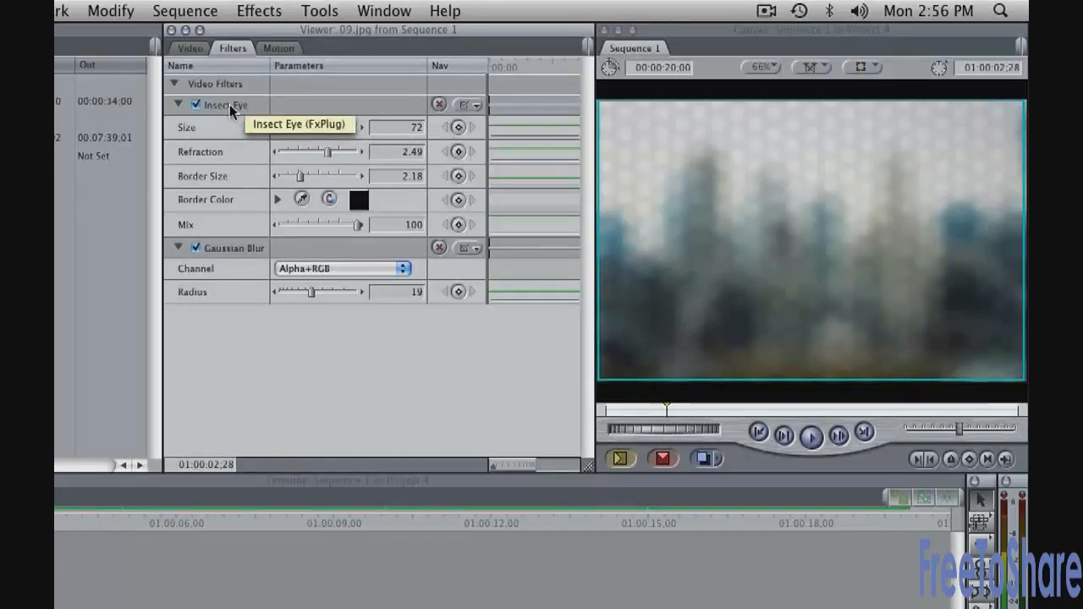
- Reorder the clip's filters so that Gaussian Blur comes before Insect Eye
click(242, 251)
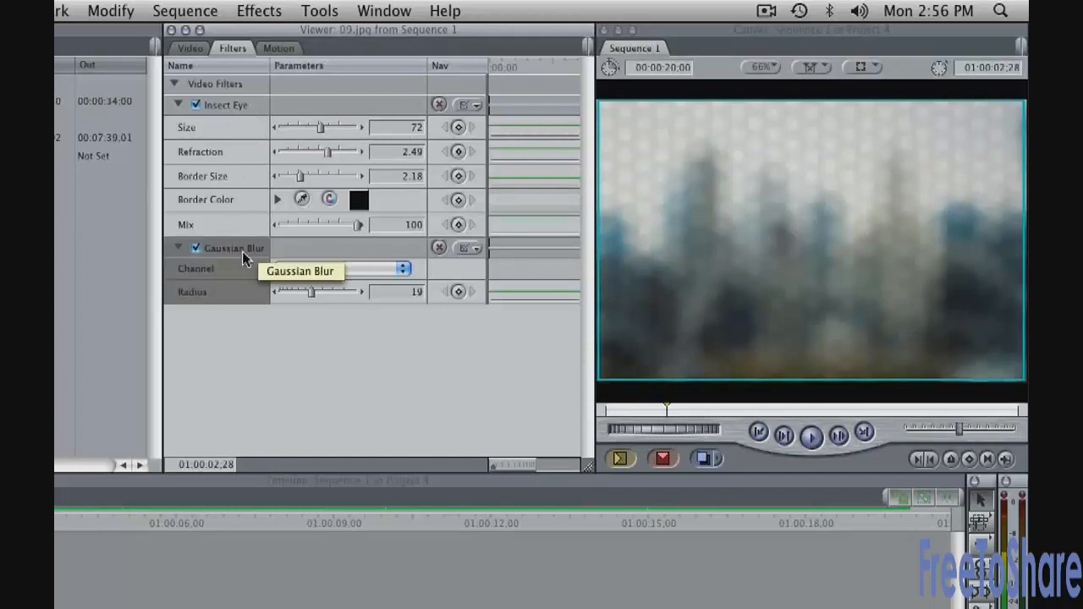
drag(242, 251, 234, 101)
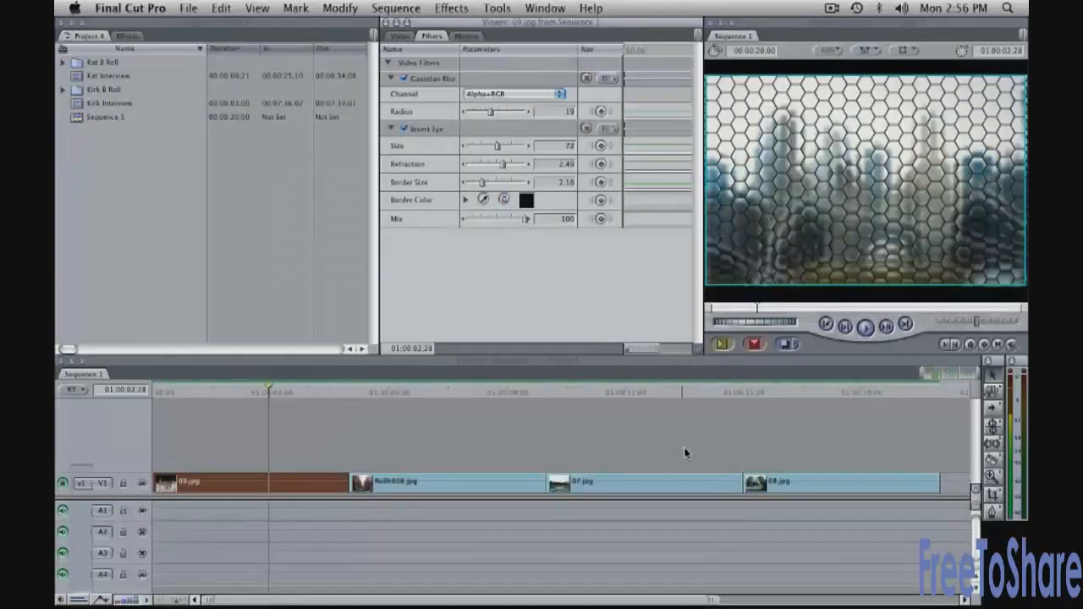
- Apply the Dazzle glow filter to the Roll6008.jpg clip
click(446, 393)
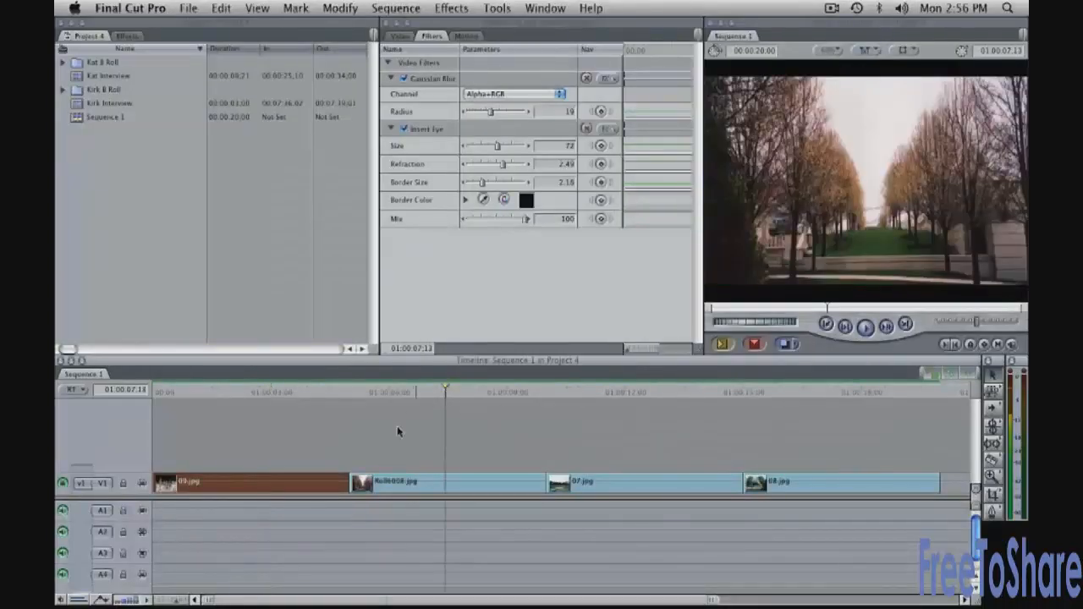
click(434, 484)
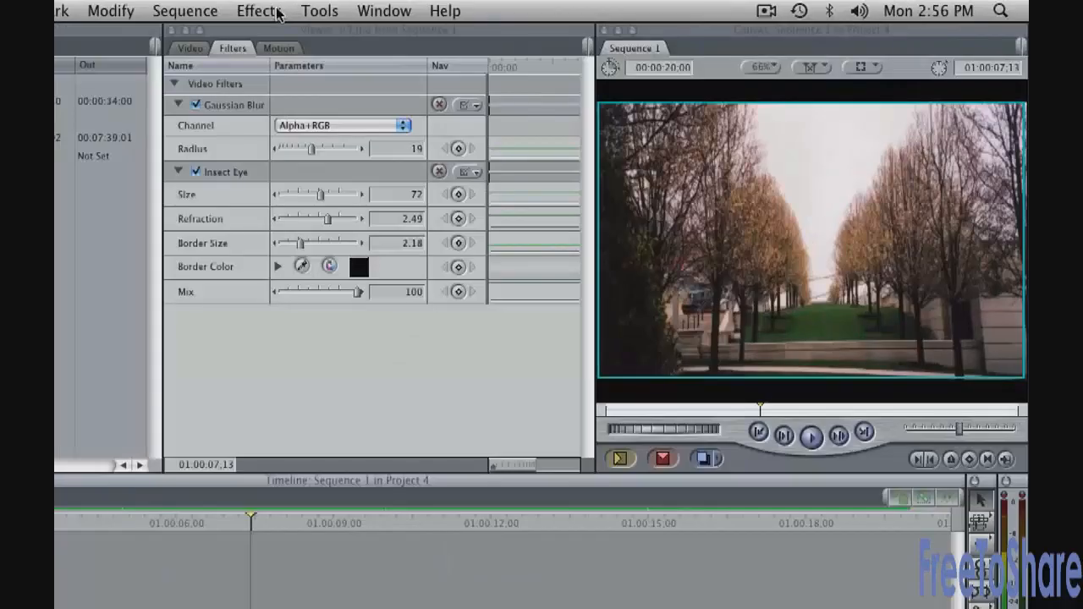
click(464, 8)
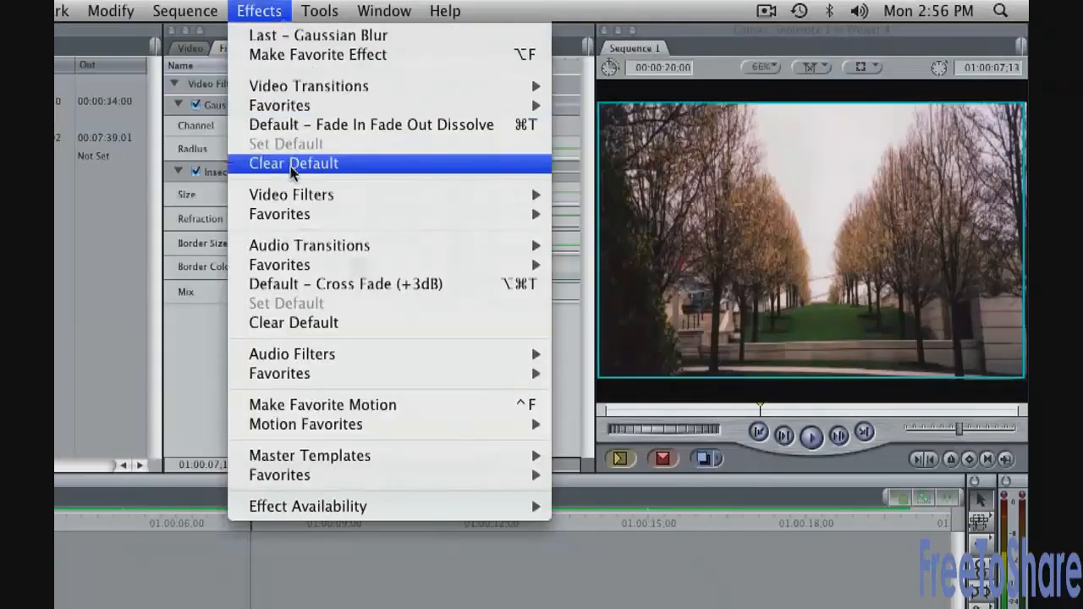
mouse_move(292, 194)
mouse_move(592, 234)
mouse_move(637, 330)
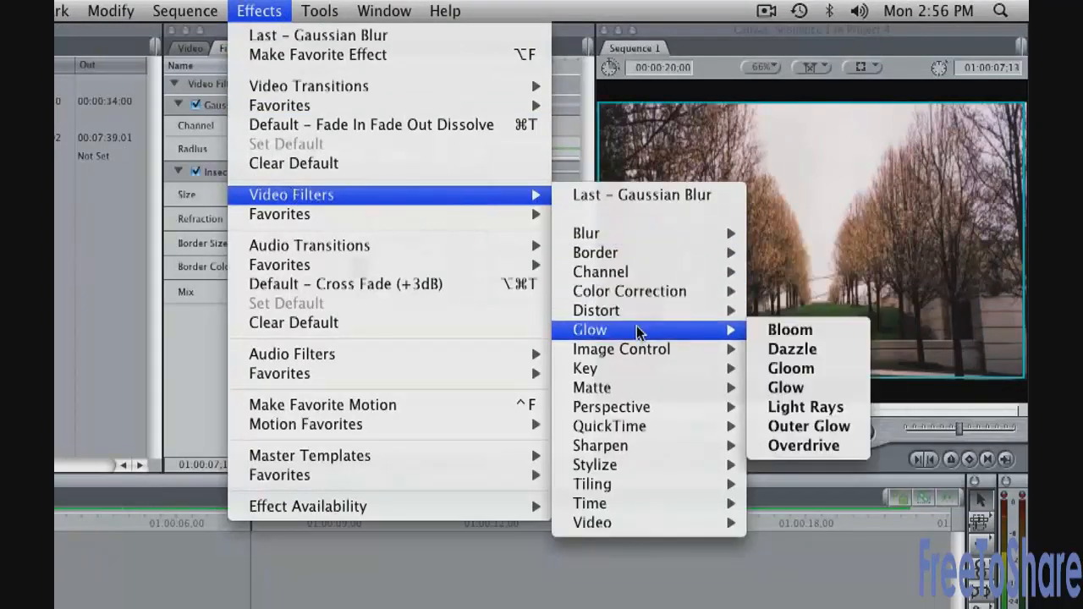
click(795, 349)
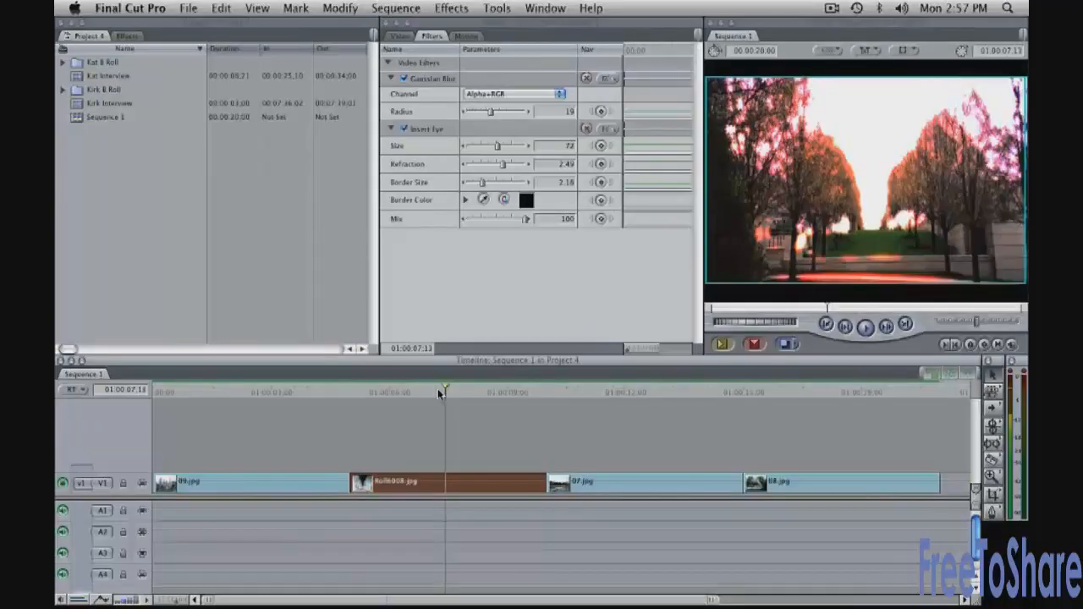
- Load Roll6008.jpg with its Dazzle settings into the Viewer and arrange the windows in the Two Up layout
drag(246, 522, 229, 521)
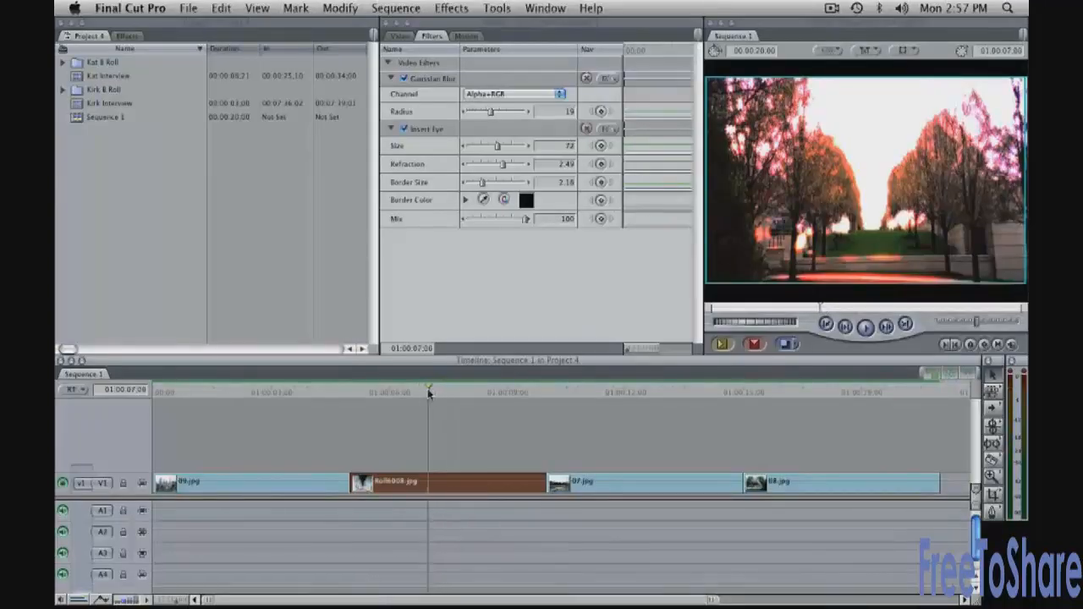
double_click(449, 482)
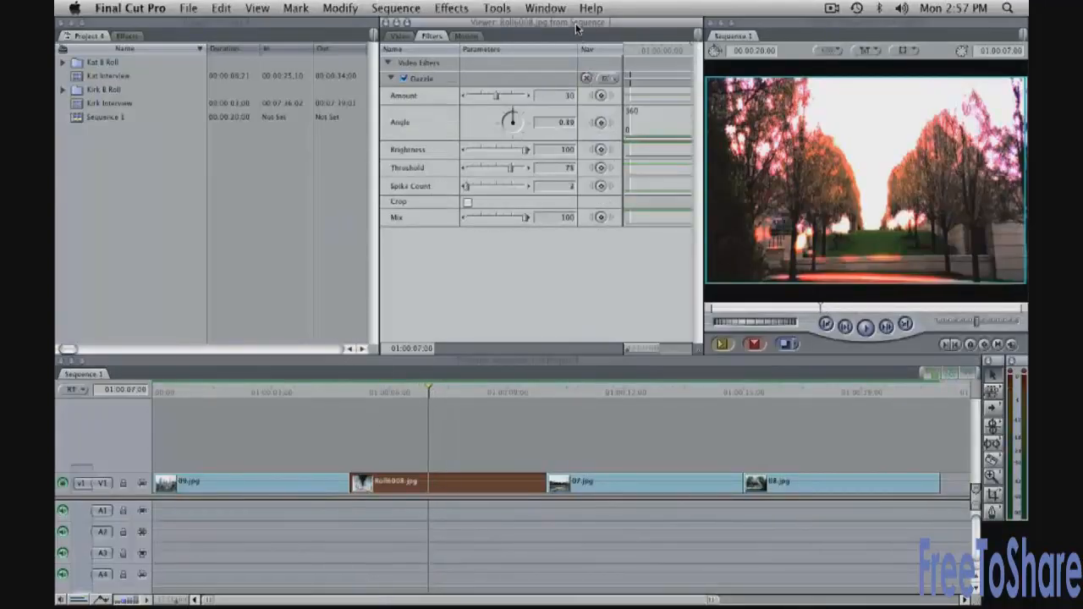
click(542, 8)
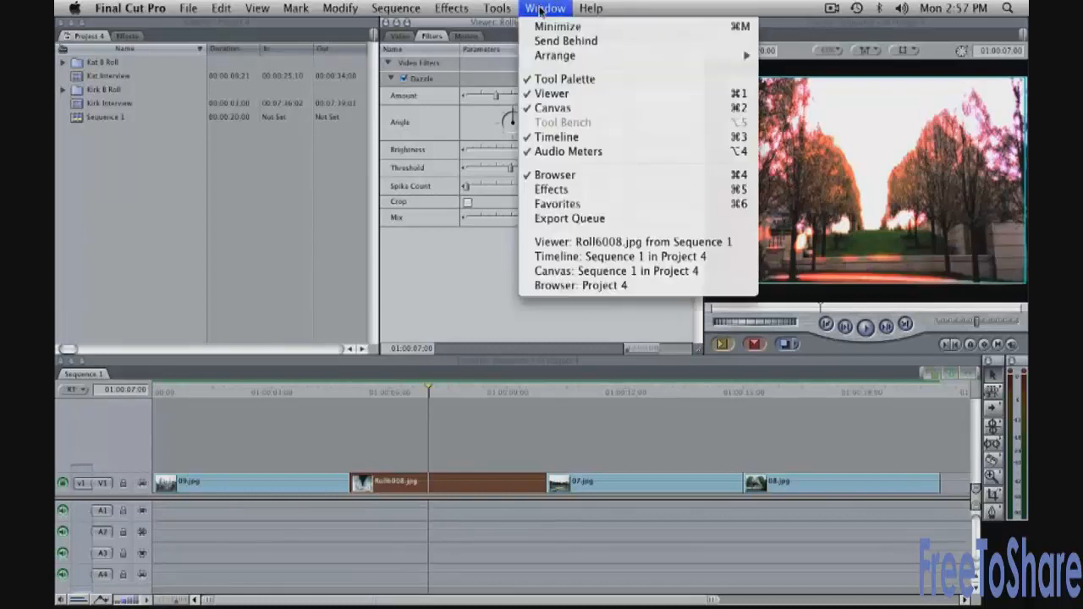
mouse_move(550, 56)
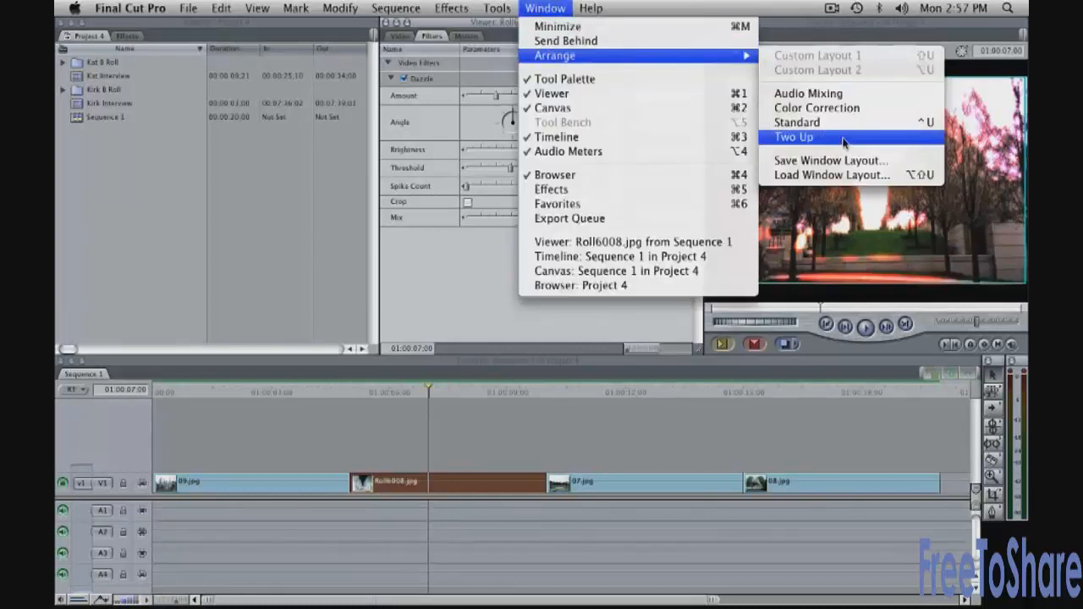
click(796, 137)
drag(511, 439, 516, 367)
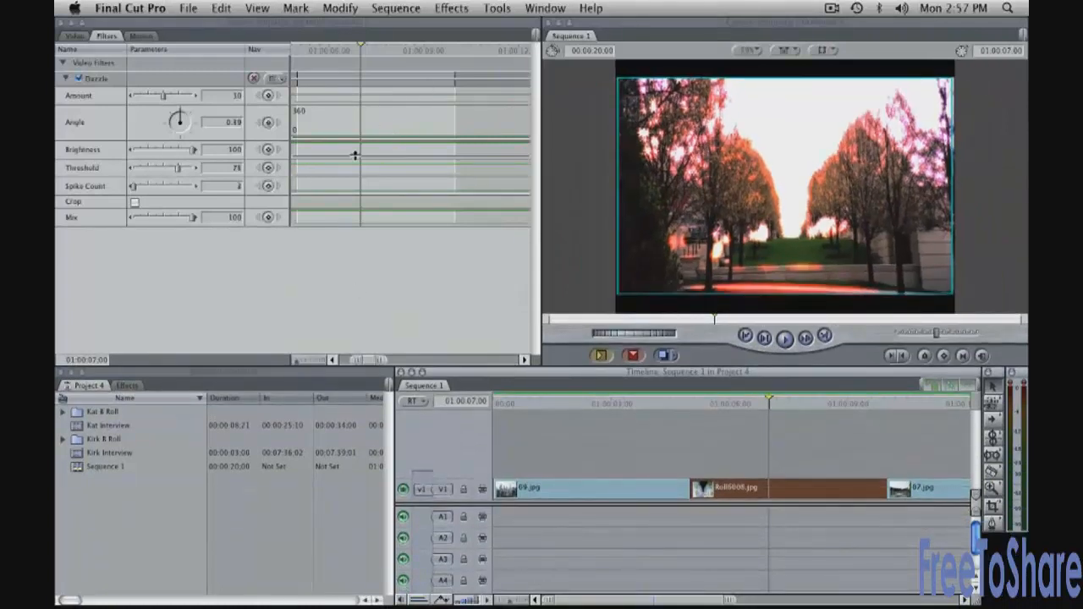
- Add a keyframe for Dazzle's Amount at 01:00:06;21 and set its value to 0
drag(361, 47, 357, 113)
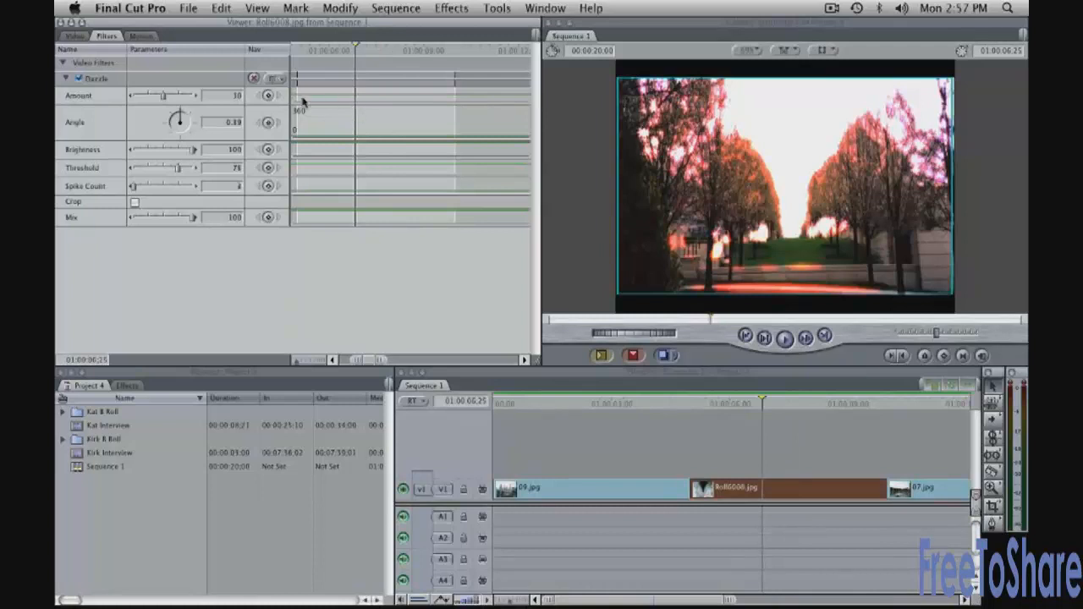
drag(165, 98, 176, 97)
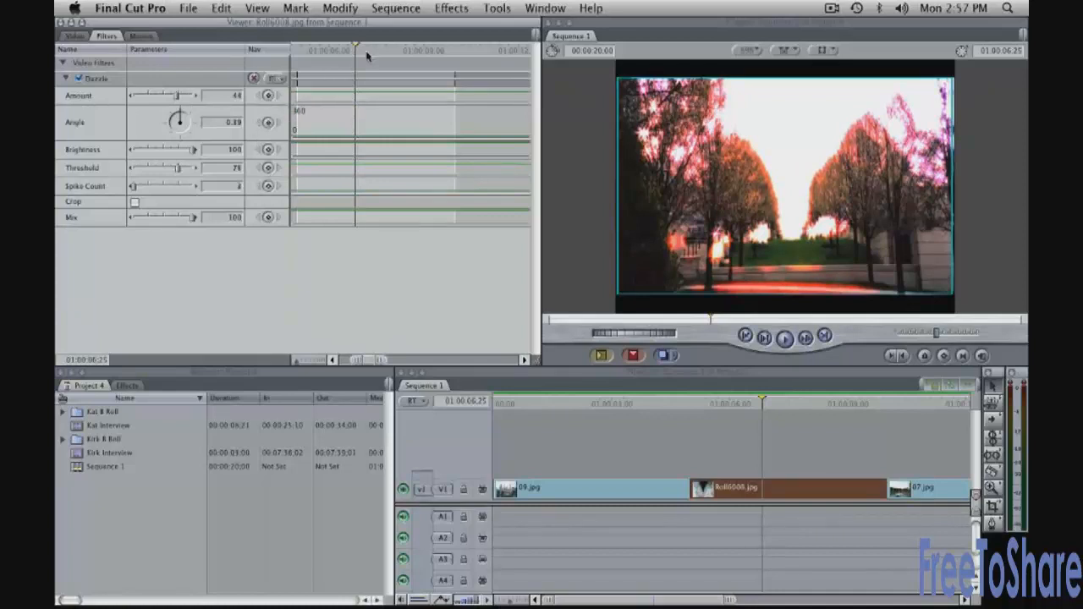
drag(356, 47, 351, 47)
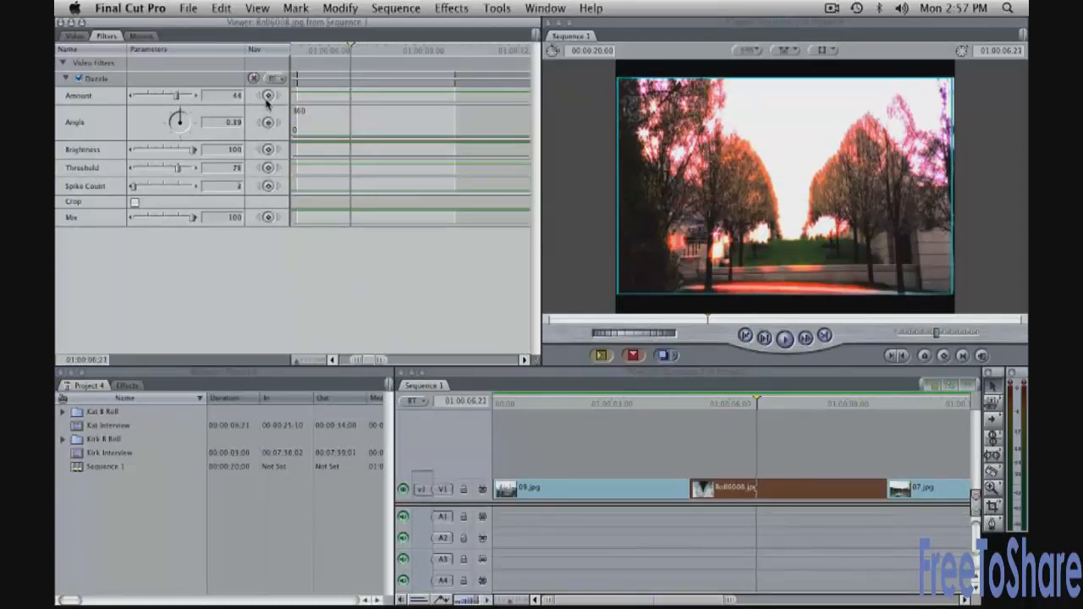
click(268, 96)
drag(176, 96, 132, 96)
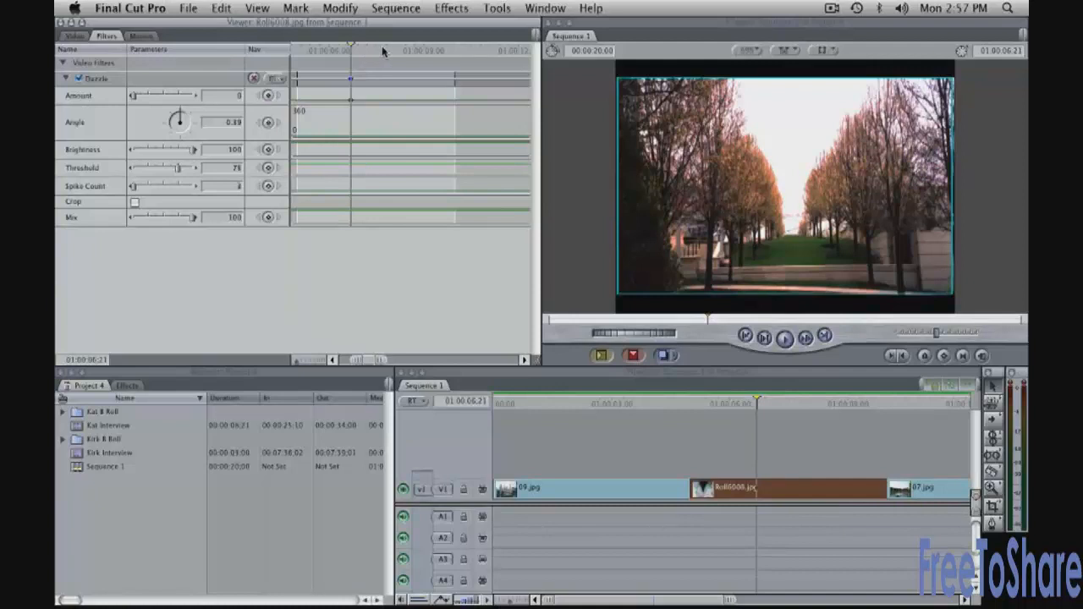
- Keyframe Dazzle's Amount at 0 at 01:00:07;16 and at 53 at 01:00:07;04, and play the animation
drag(382, 52, 378, 50)
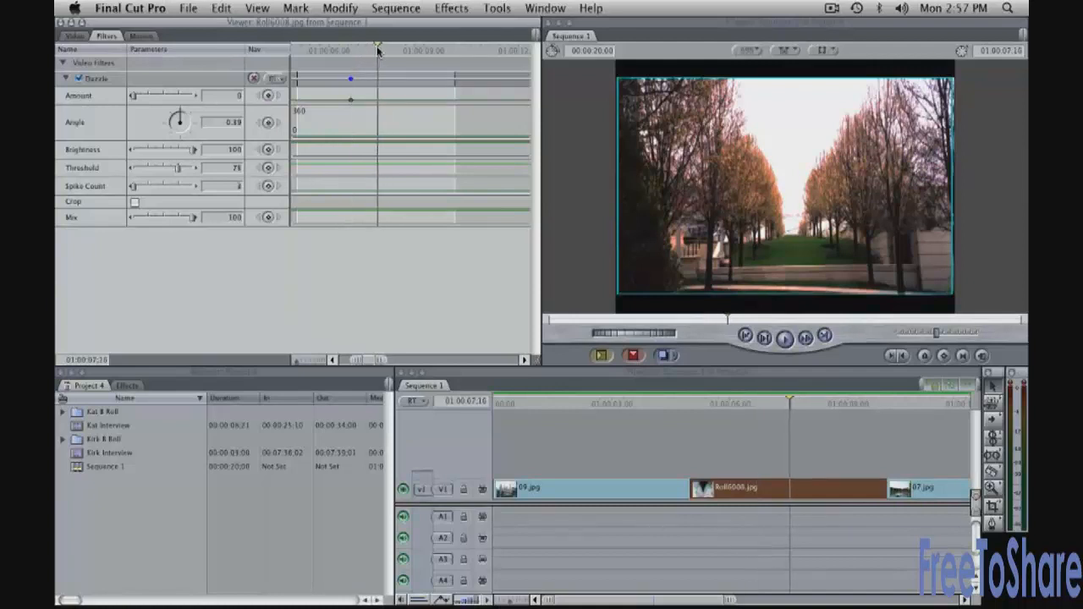
click(267, 98)
click(364, 51)
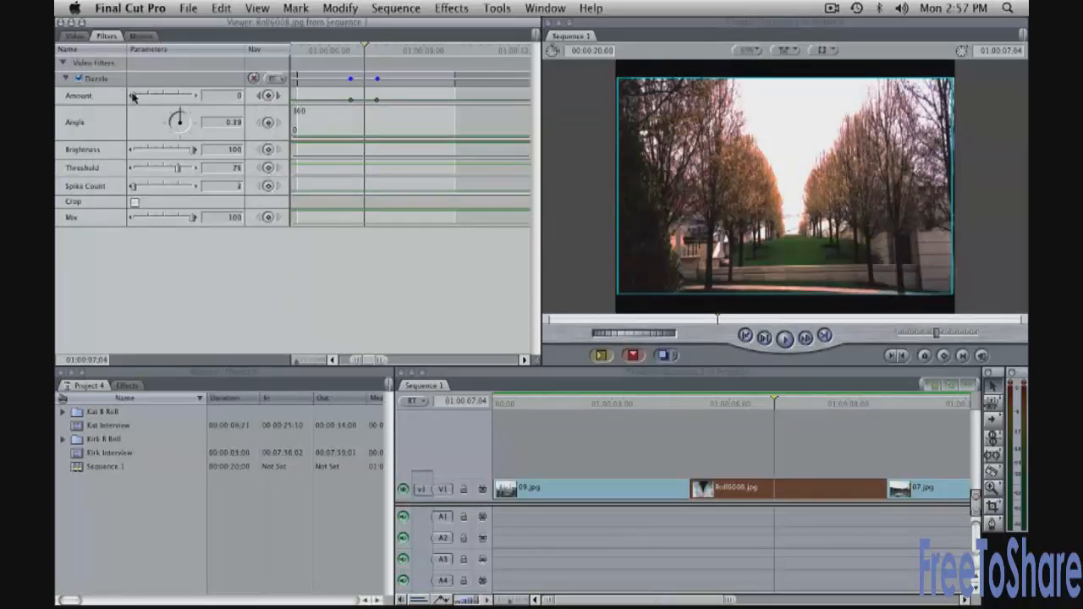
drag(132, 96, 186, 97)
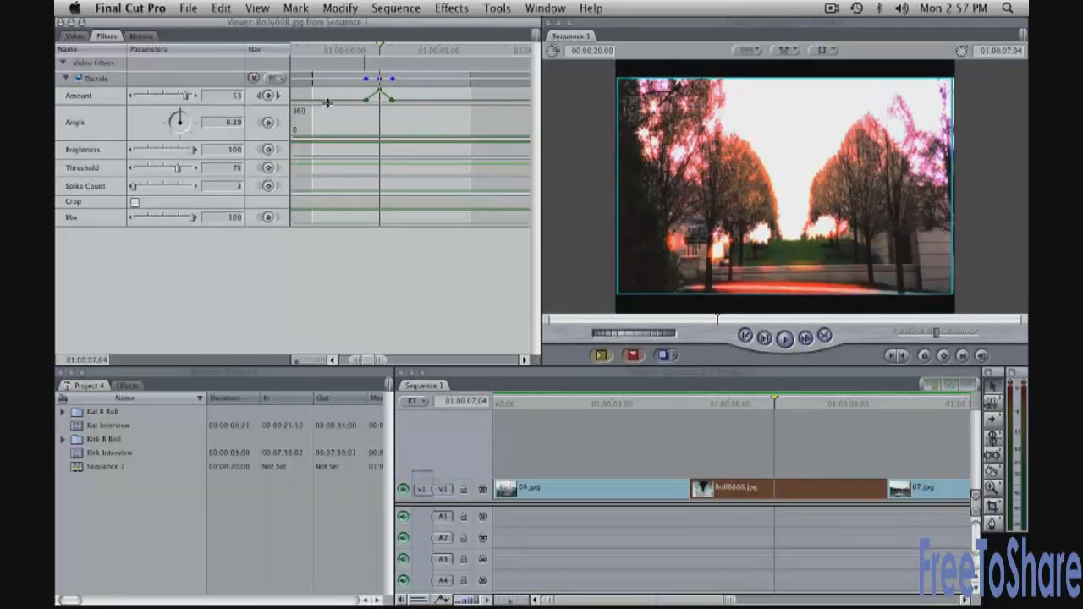
click(326, 52)
key(space)
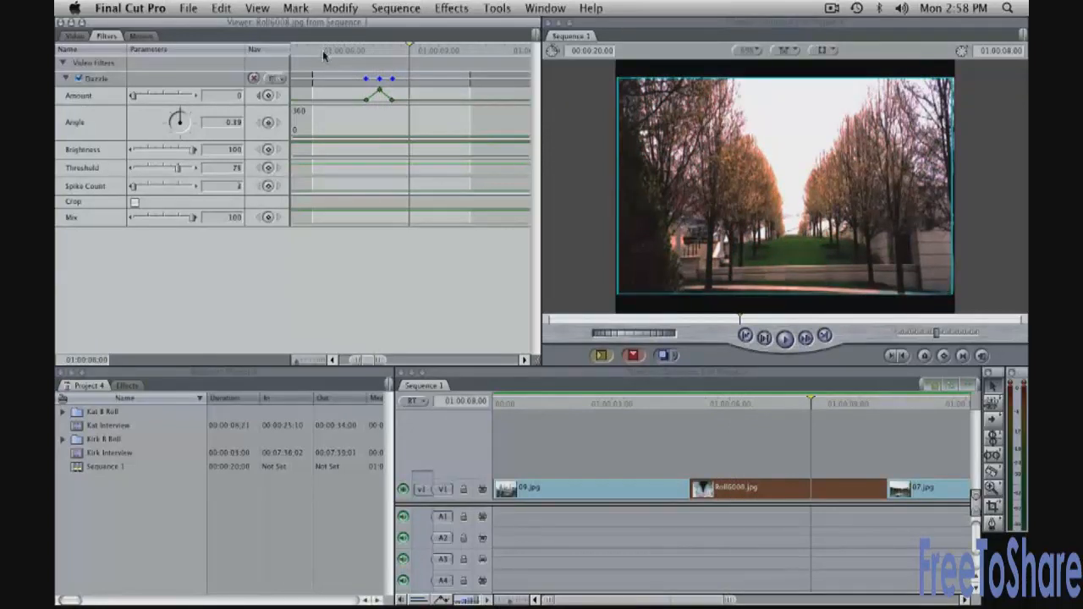
- Fit the whole sequence in the timeline and apply the Color Corrector 3-way filter to the 08.jpg clip
click(735, 456)
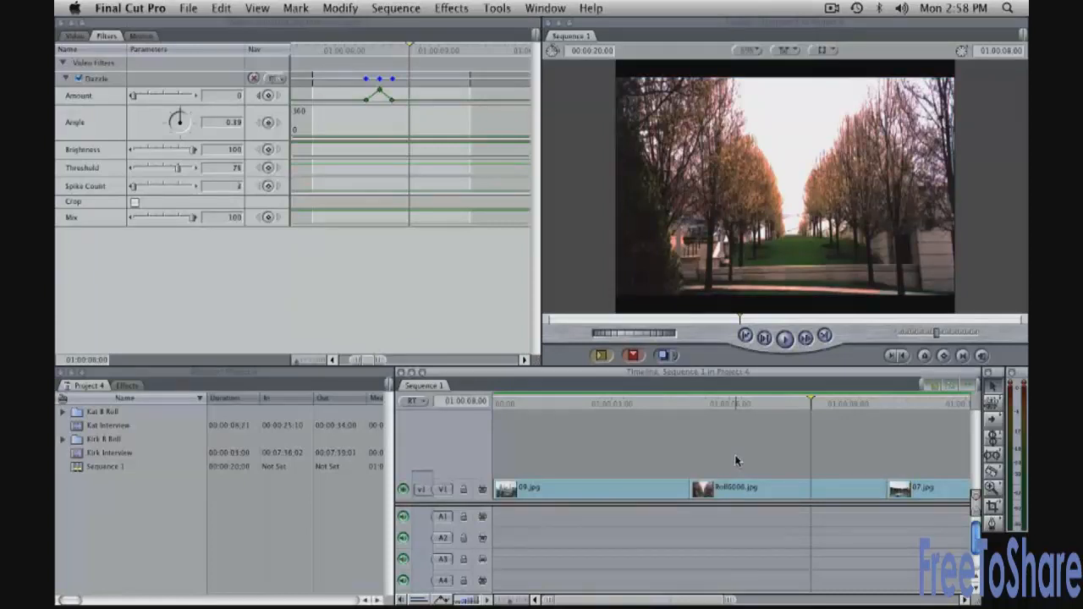
key(shift+z)
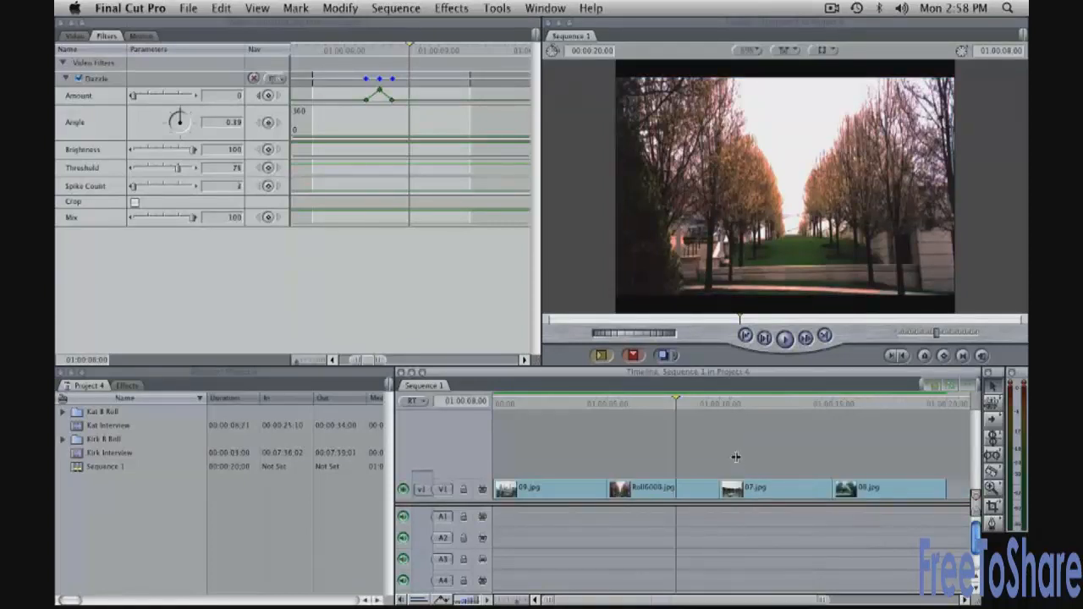
click(880, 401)
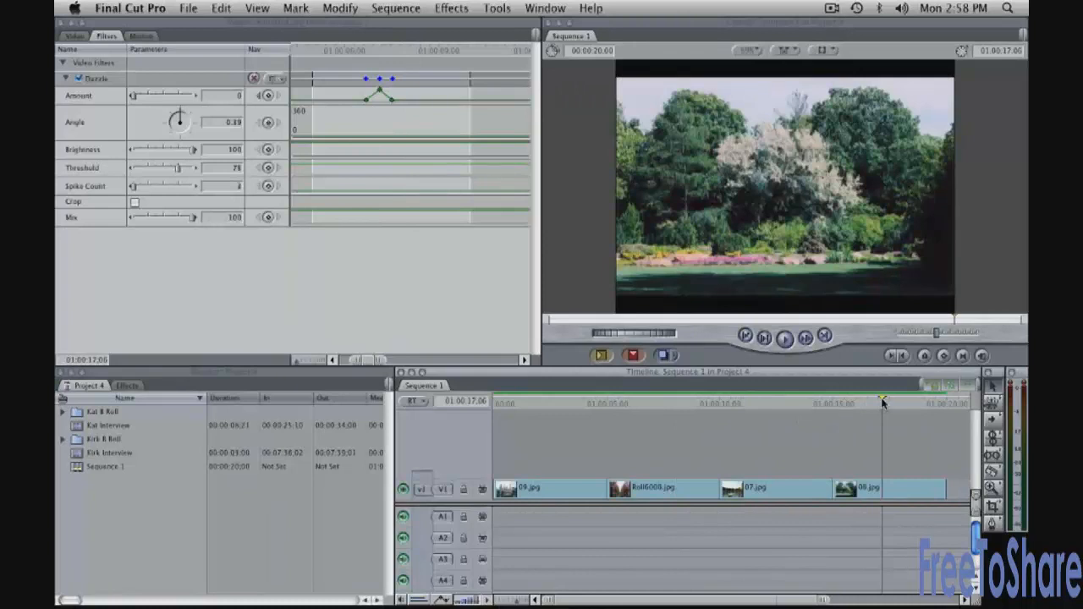
click(879, 495)
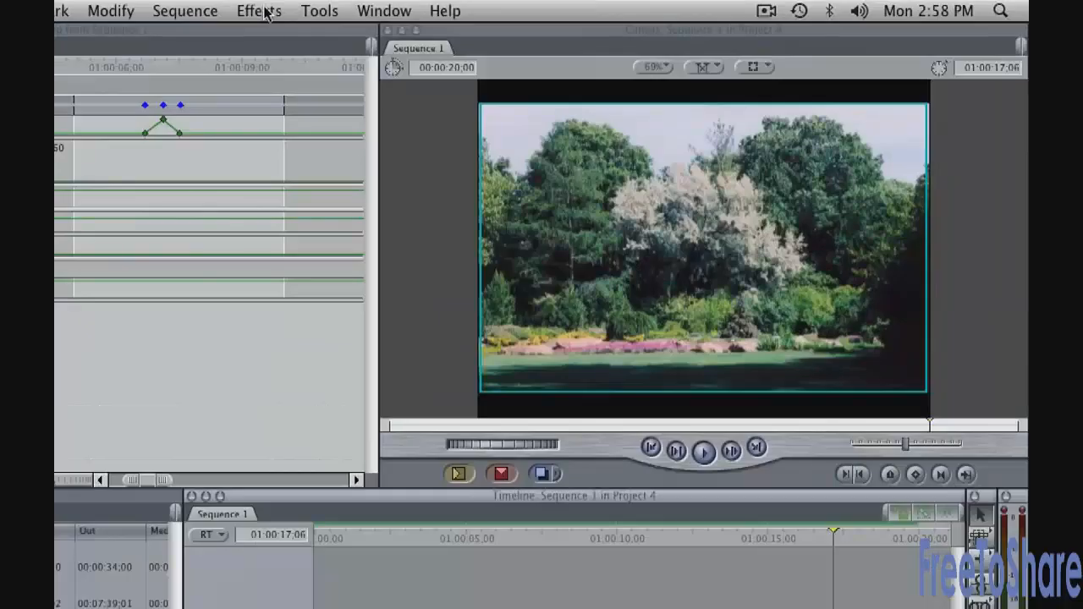
click(454, 8)
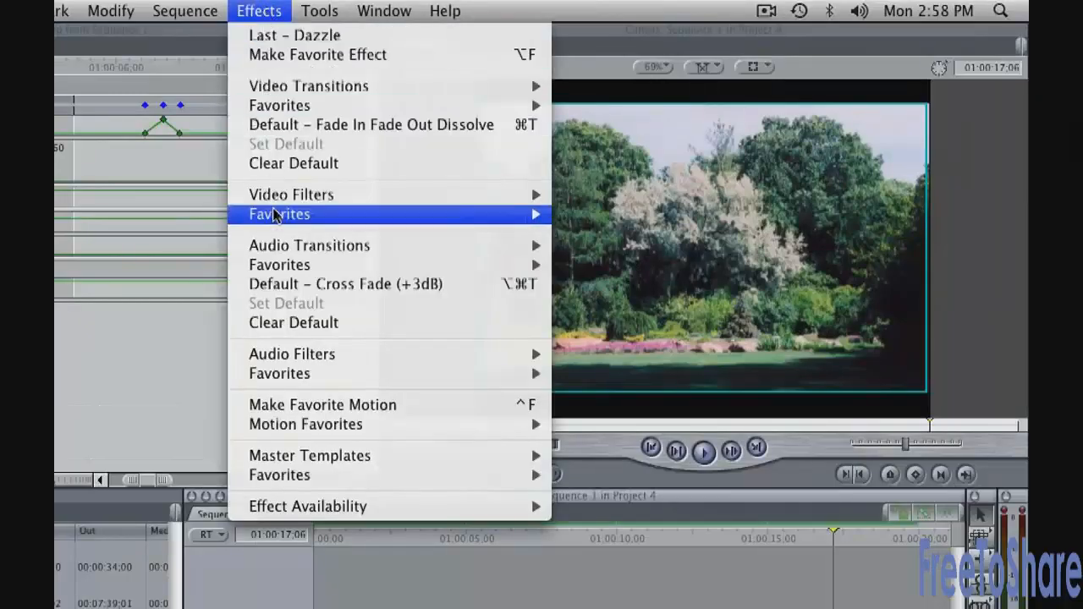
mouse_move(276, 201)
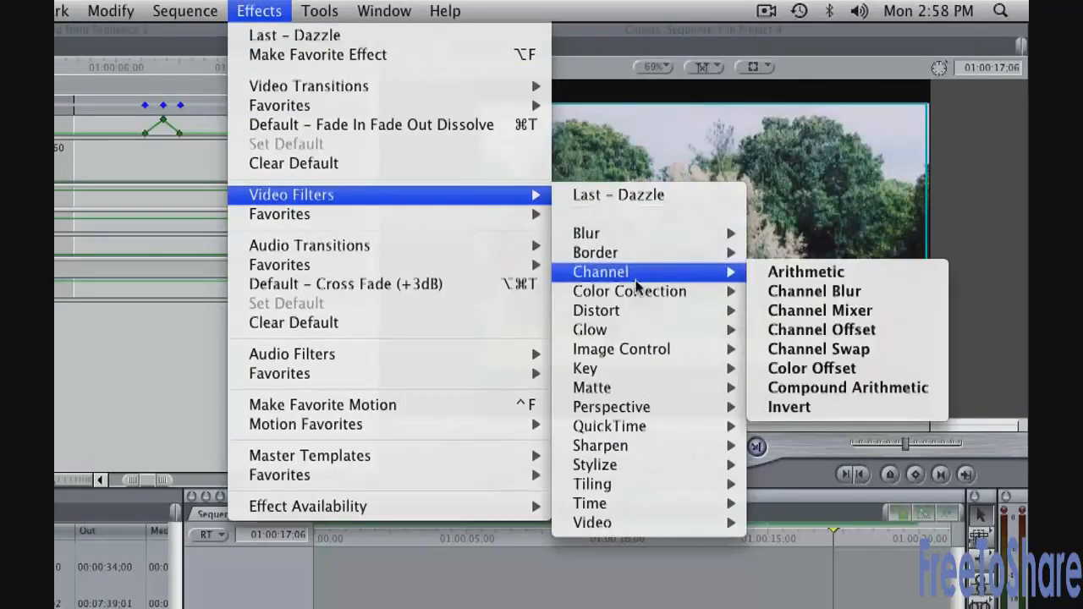
mouse_move(635, 291)
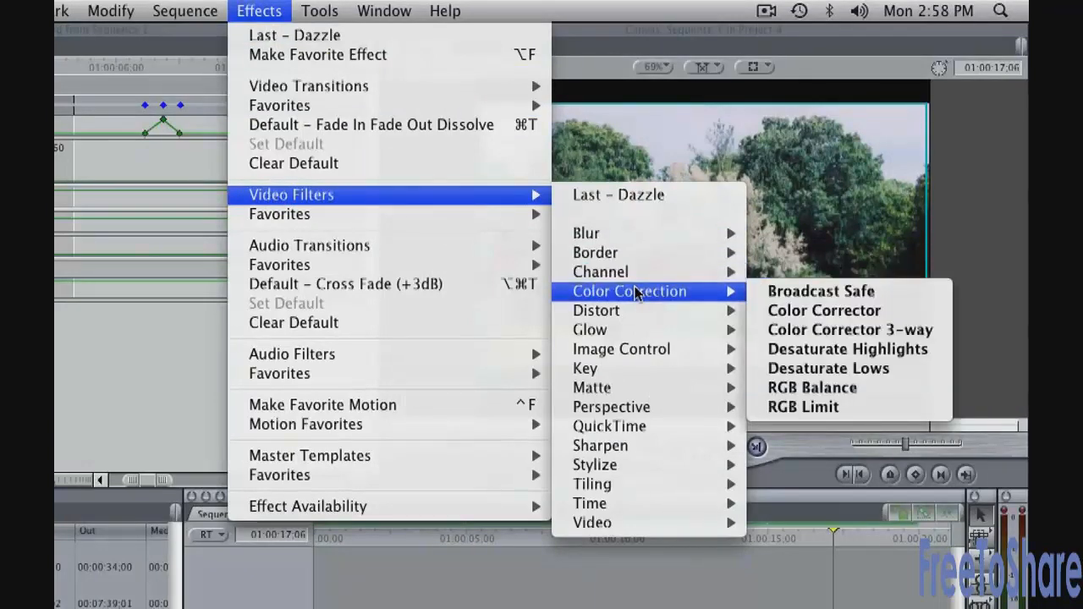
click(882, 338)
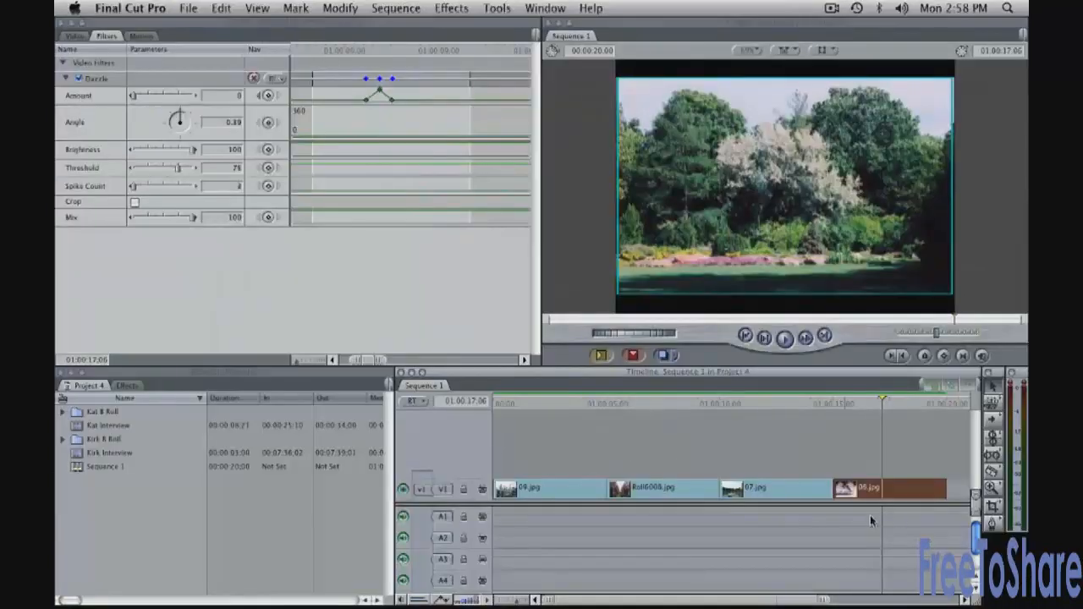
- Show the visual controls of 08.jpg's Color Corrector 3-way filter and switch to the Color Correction window layout
double_click(897, 493)
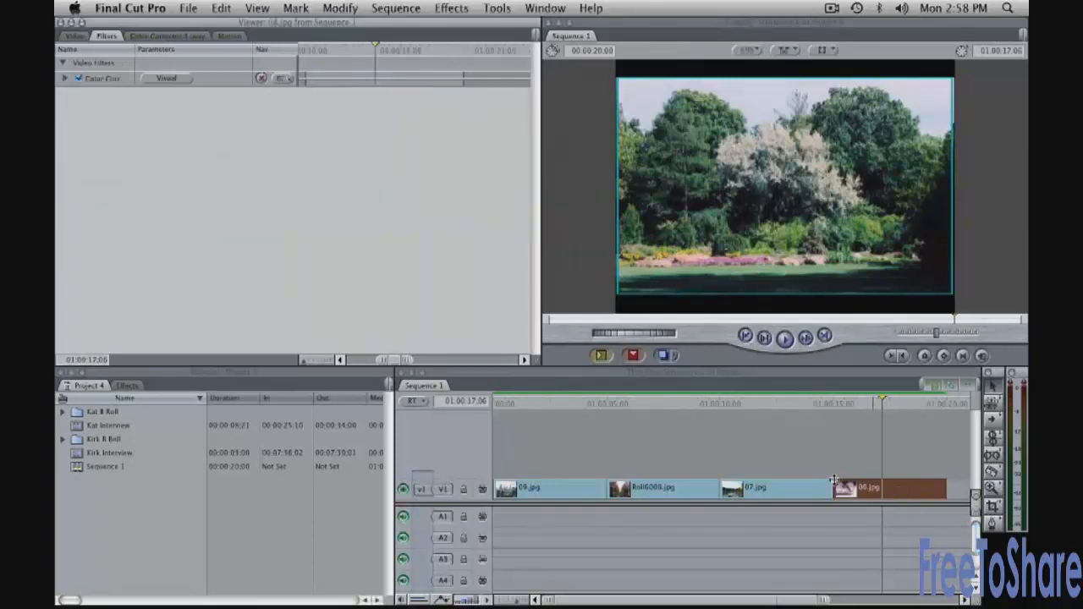
click(168, 36)
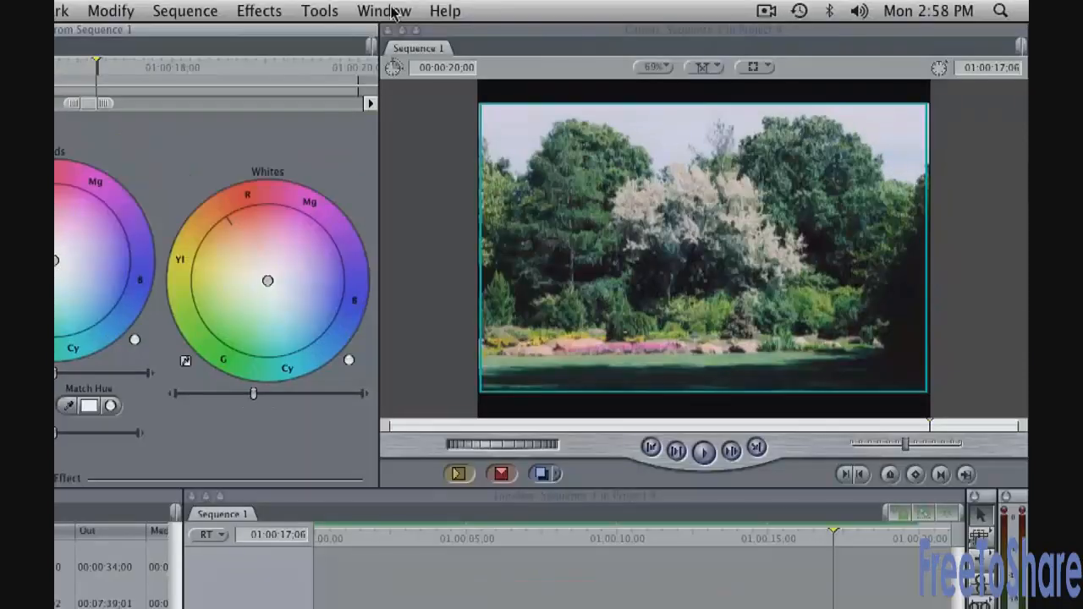
click(551, 7)
mouse_move(637, 54)
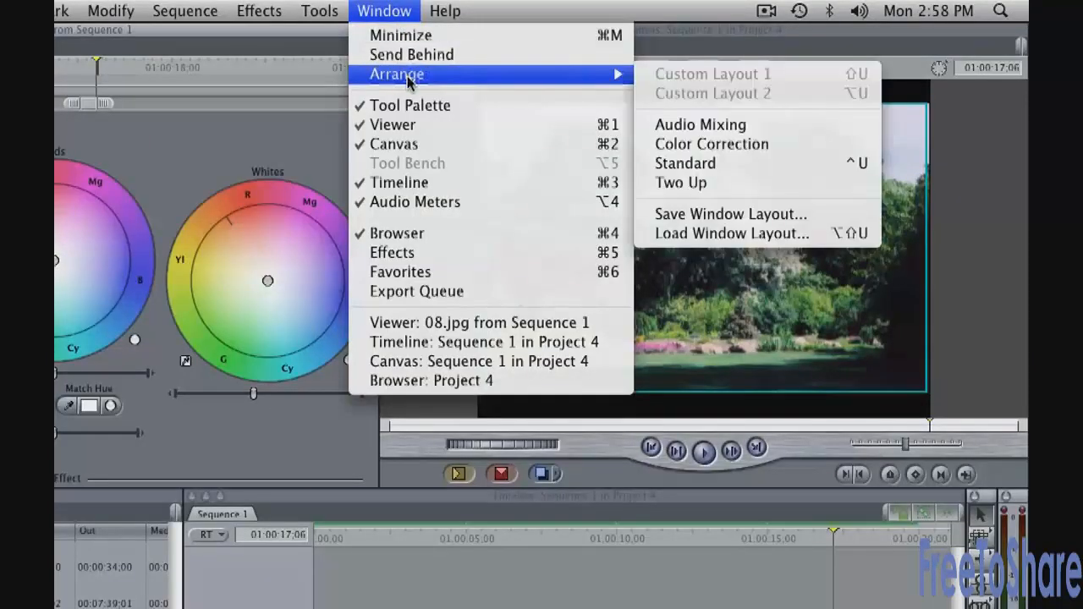
click(736, 143)
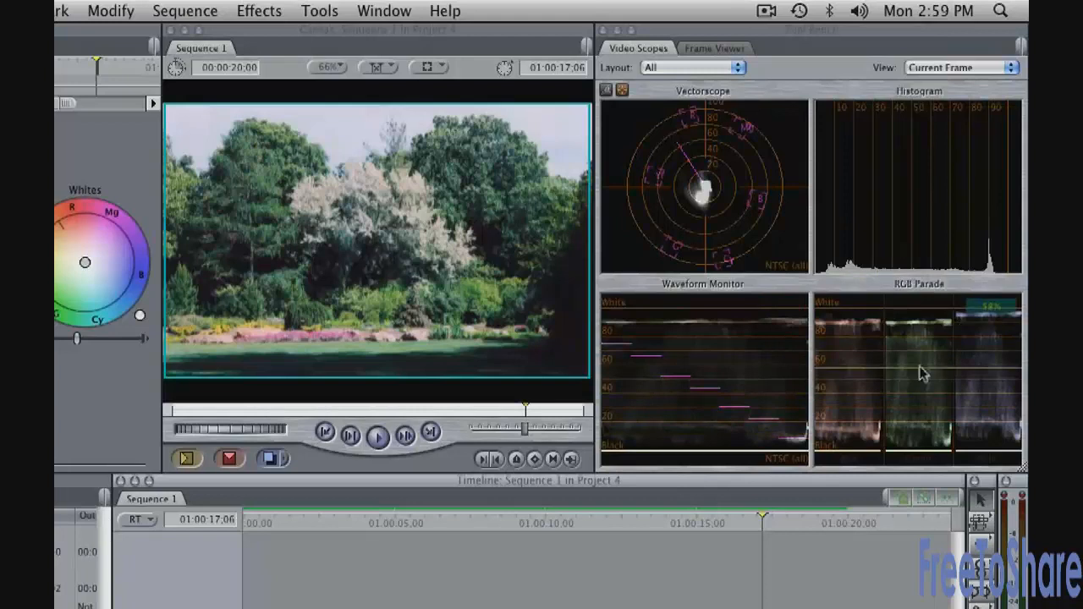
- Set the video scopes to show only the Waveform and increase the brightness of its trace
click(674, 69)
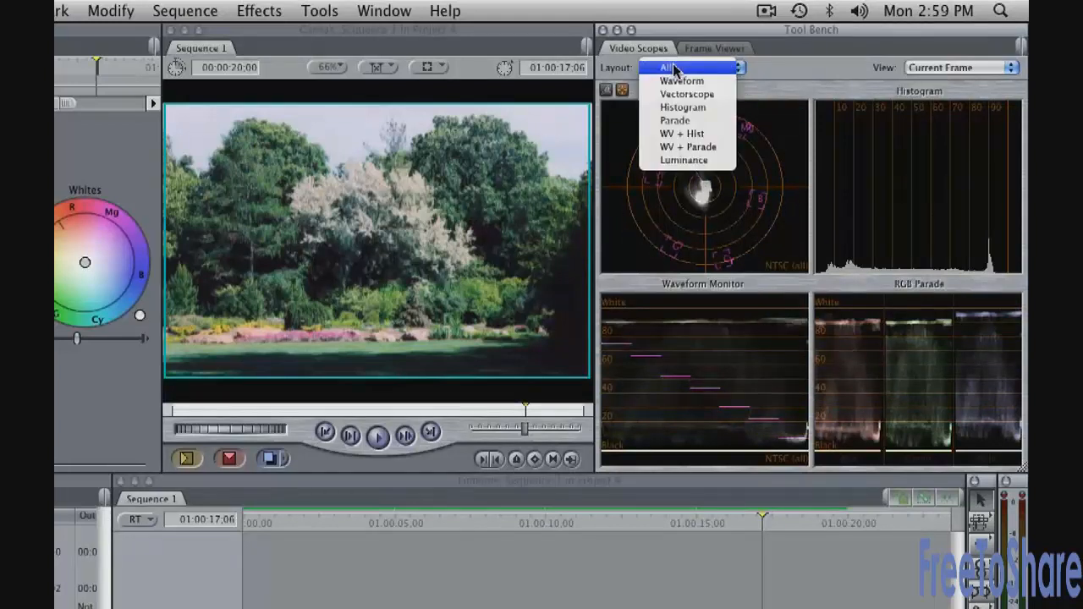
click(681, 81)
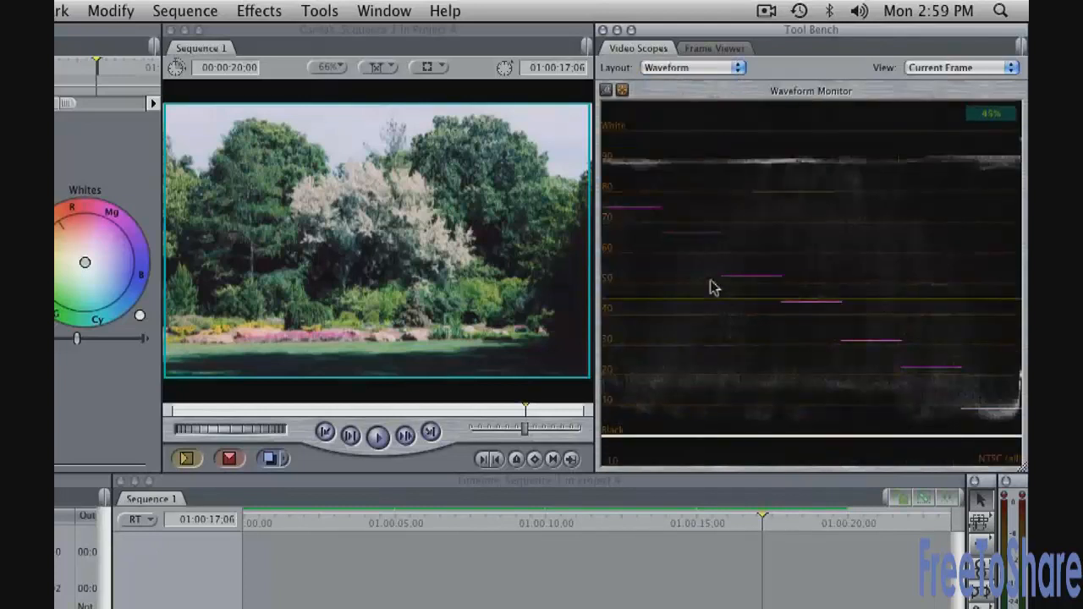
click(606, 93)
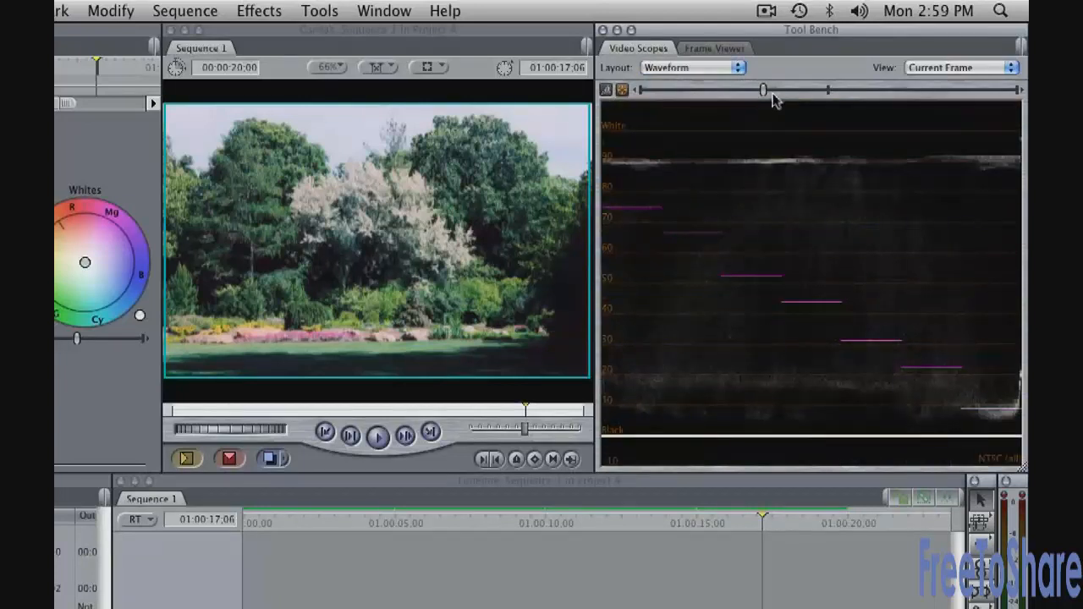
drag(764, 94, 897, 90)
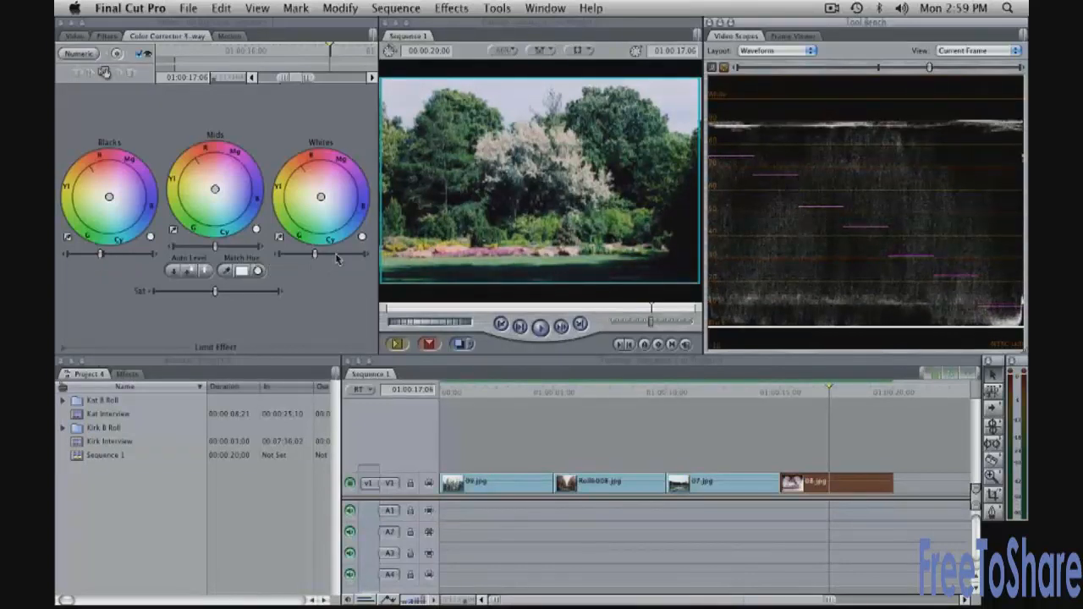
- Raise the Whites level of the 08.jpg clip until the waveform's top sits just below the White line, and slightly lower the Mids
scroll(336, 252, up, 6)
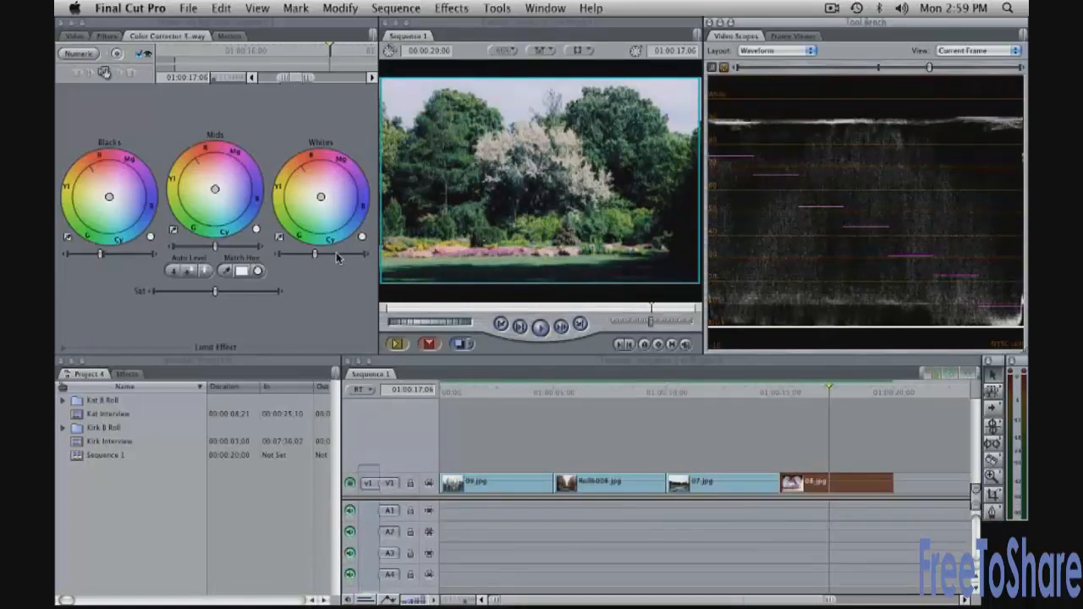
scroll(336, 252, up, 5)
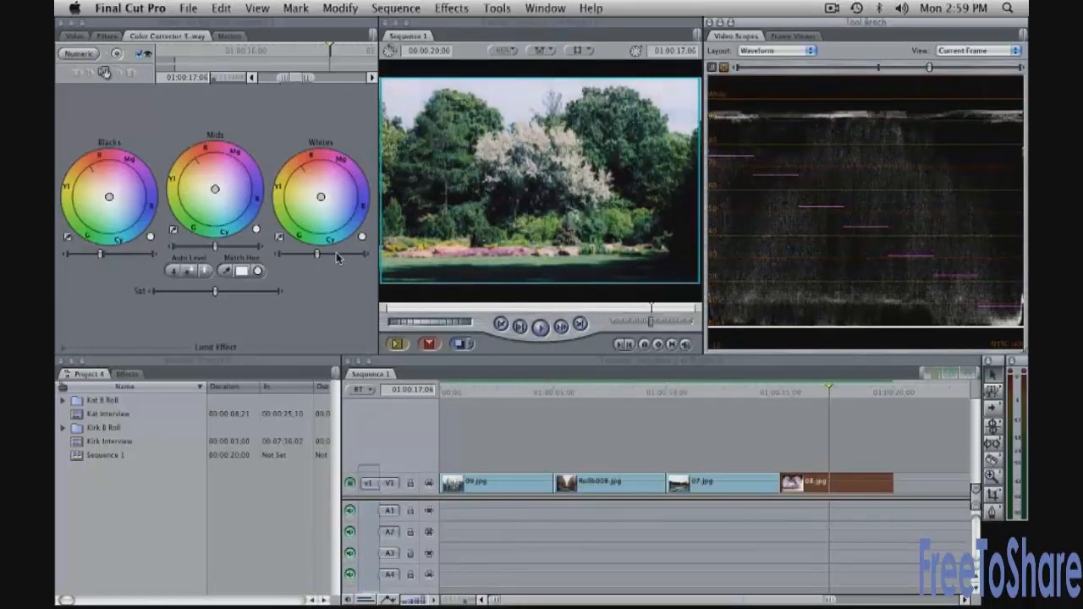
scroll(336, 252, up, 4)
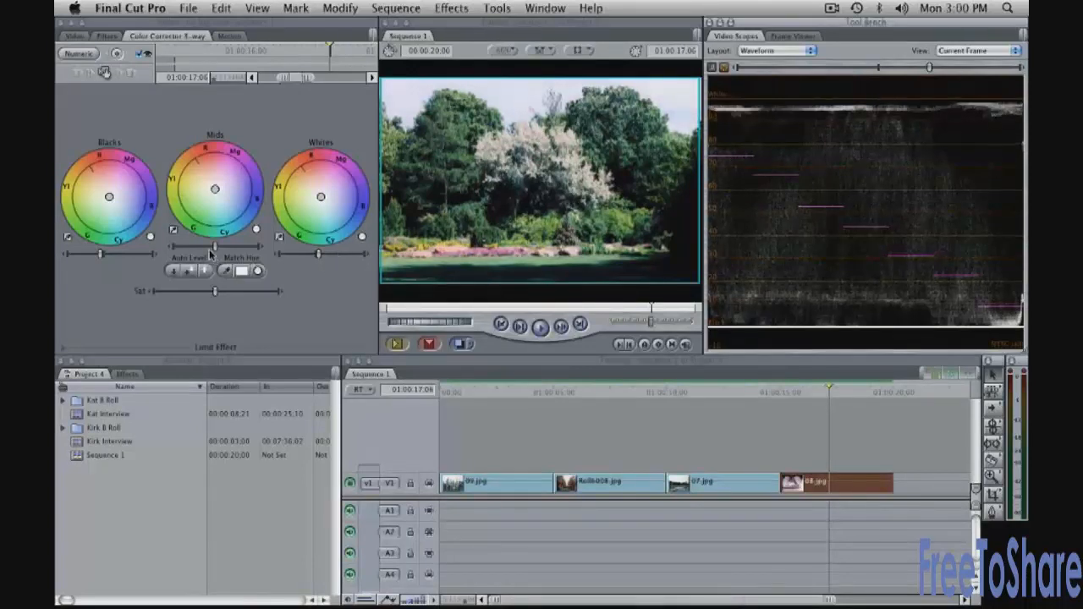
scroll(209, 249, down, 4)
scroll(208, 251, up, 2)
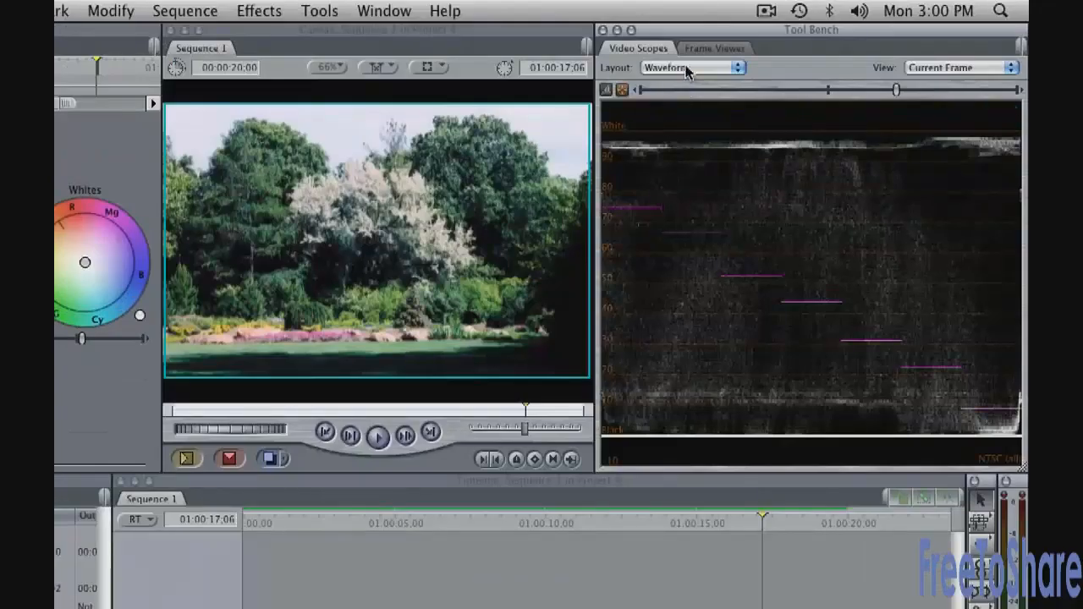
- Switch the video scopes to Parade and shift the Blacks color balance slightly toward yellow
click(686, 67)
click(688, 106)
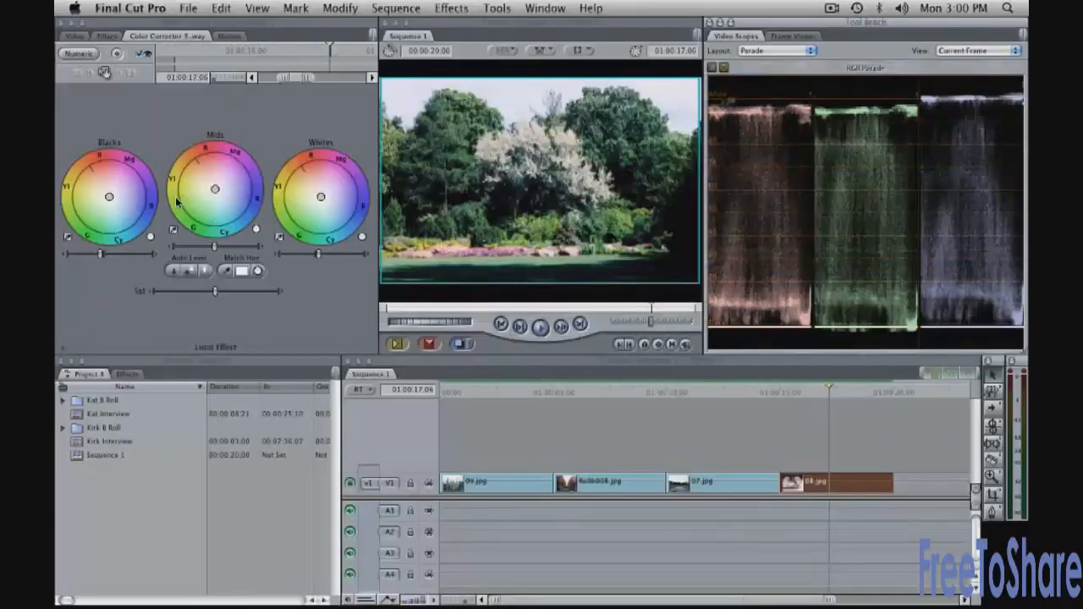
click(109, 199)
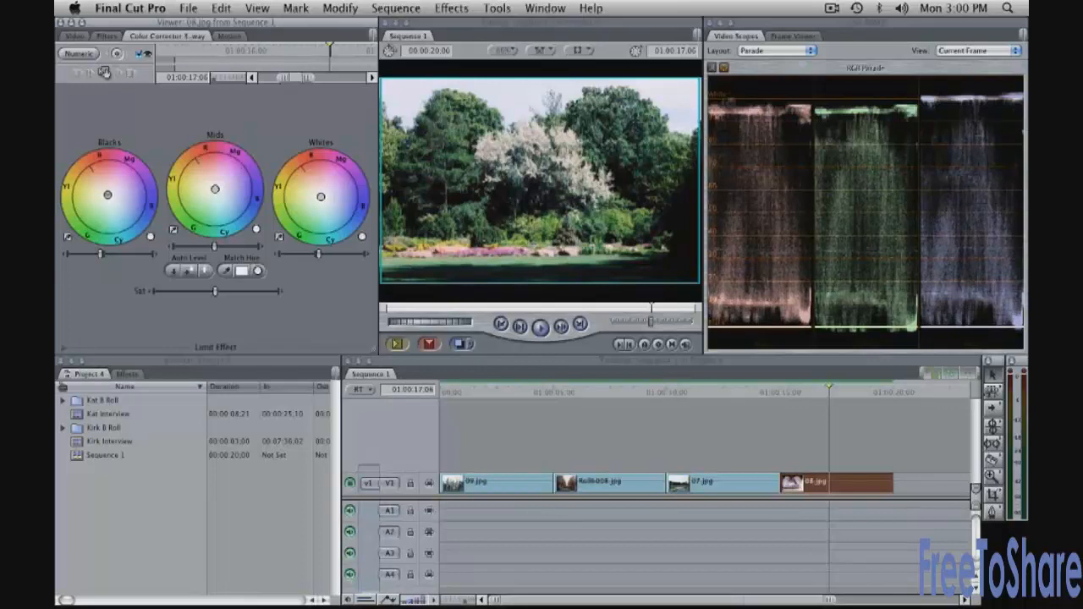
drag(107, 194, 104, 194)
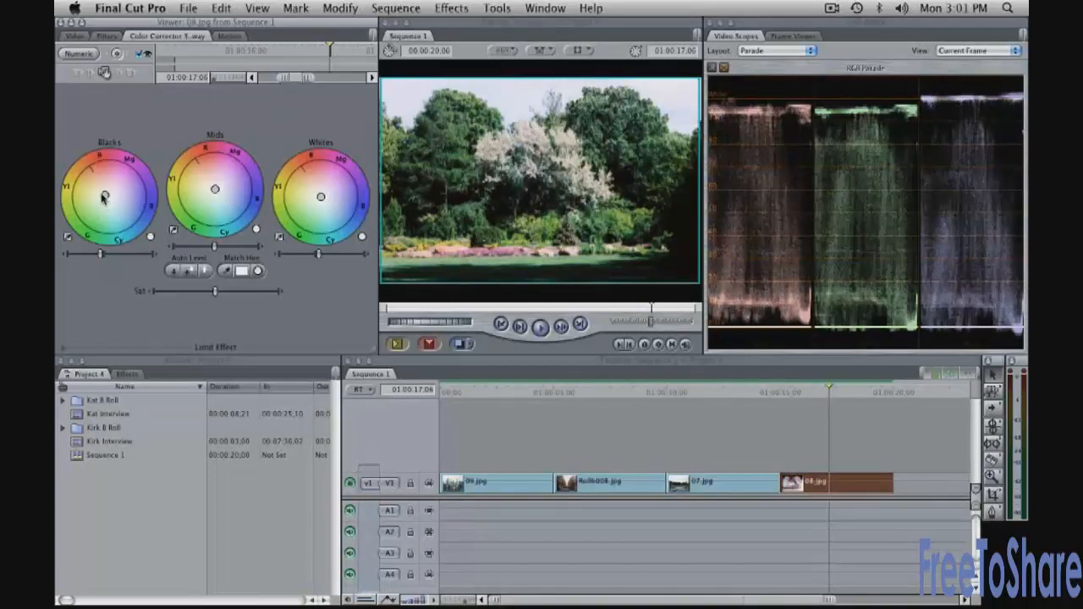
- Turn the Color Corrector 3-way filter off and on to compare the original and corrected image
click(139, 54)
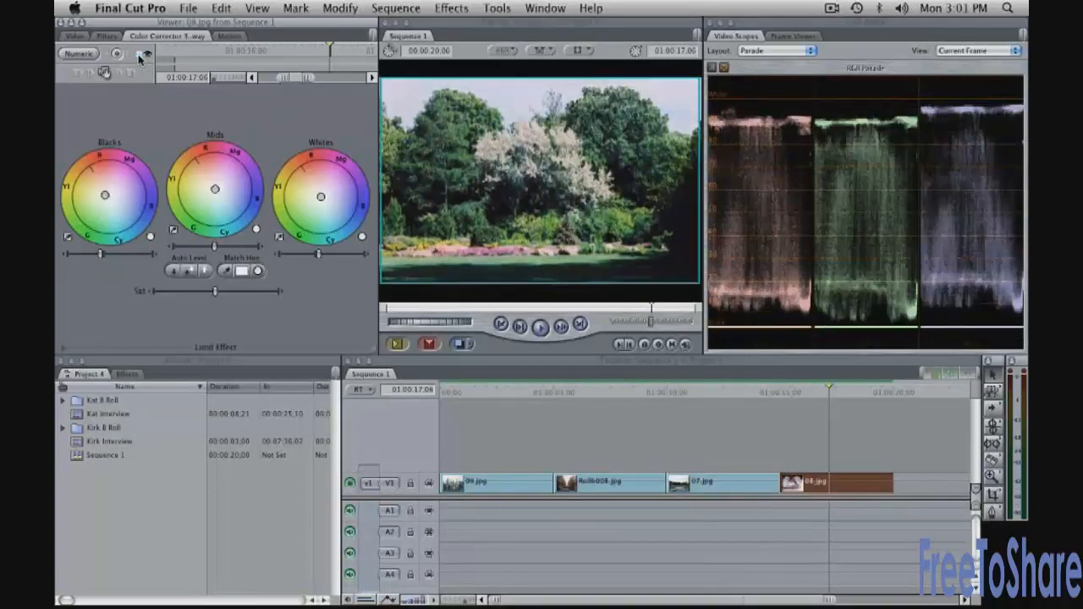
click(140, 55)
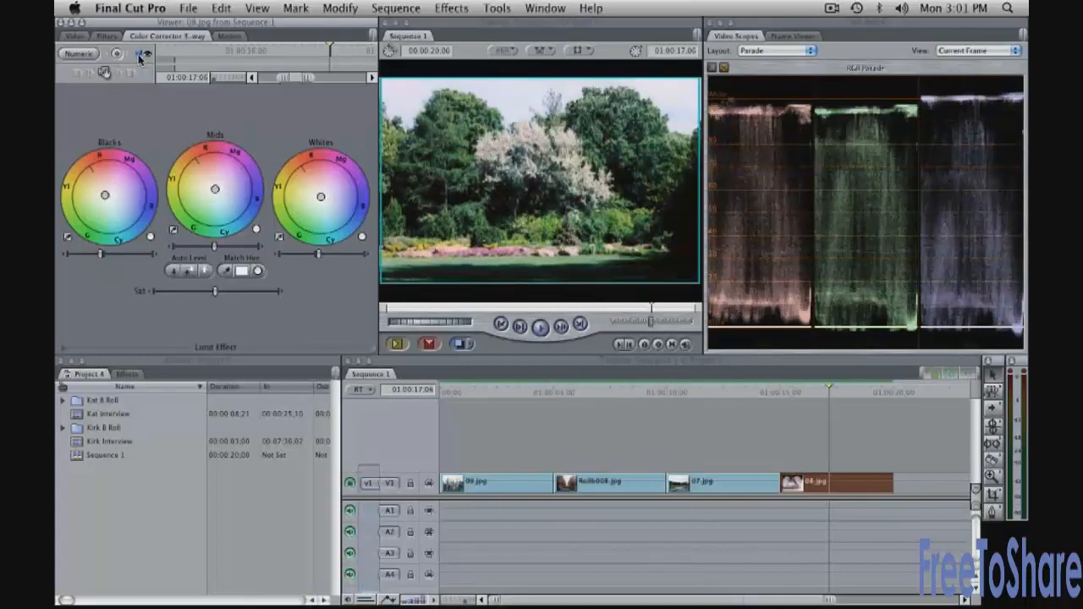
click(139, 55)
click(138, 55)
click(138, 55)
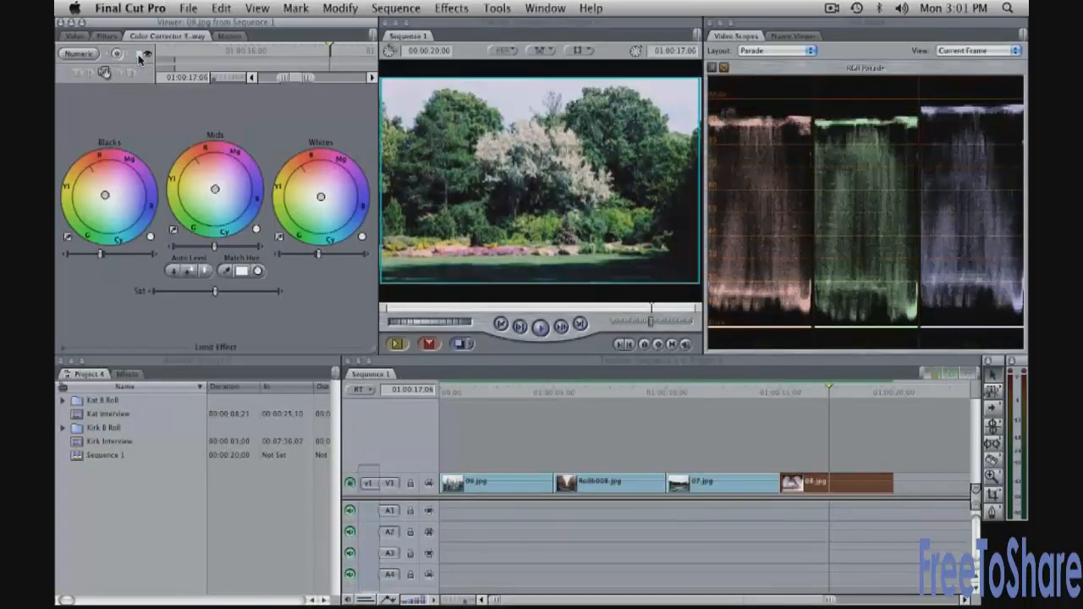
- Balance the Whites by sampling the sky in the Canvas, and compare the image with the filter off and on, leaving it enabled
click(280, 242)
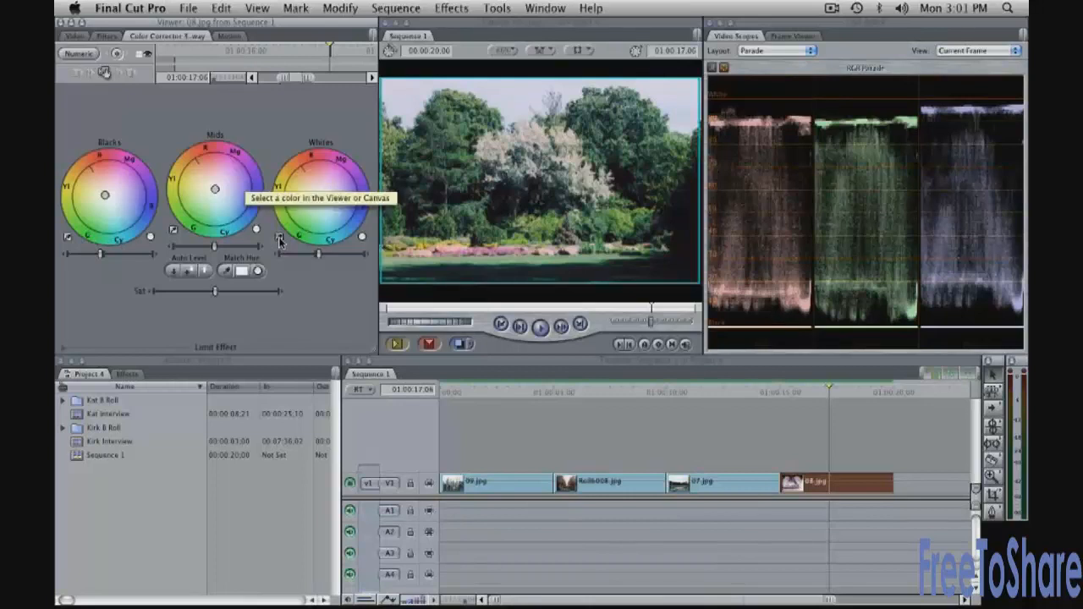
click(527, 98)
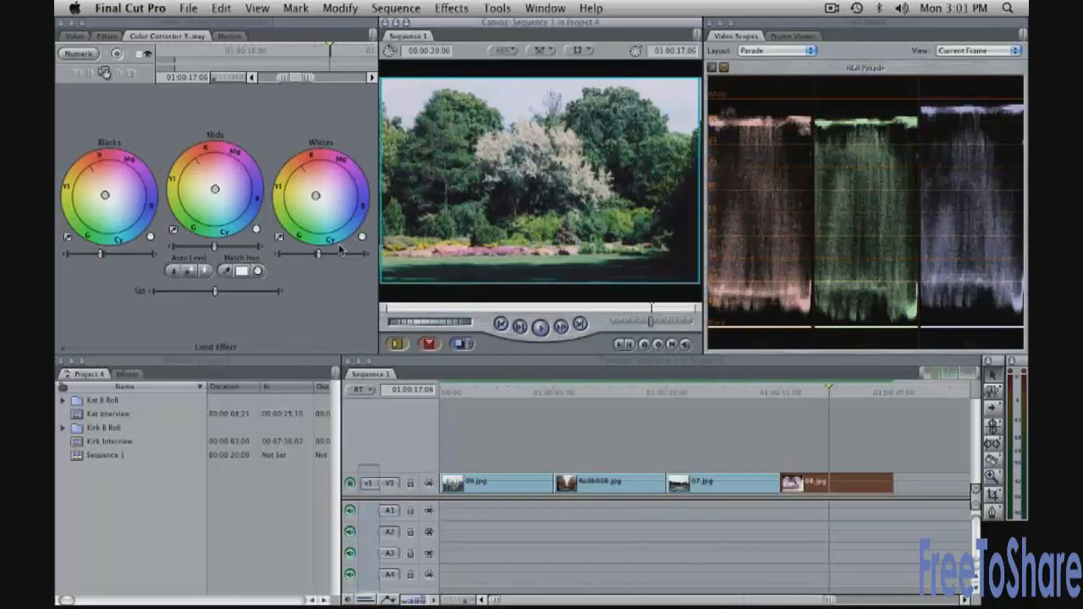
click(139, 57)
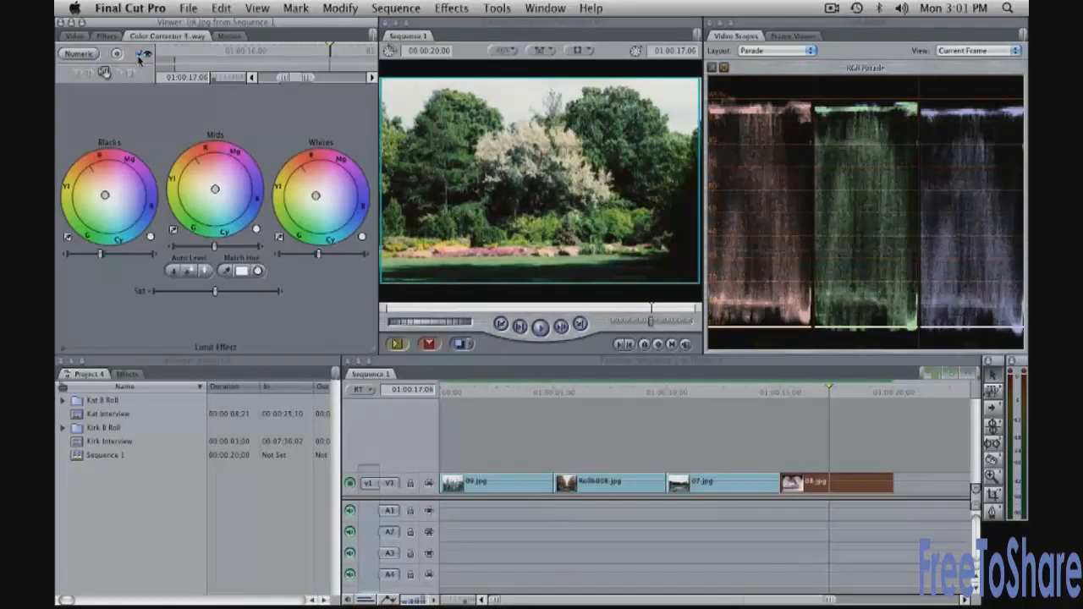
click(139, 55)
click(140, 55)
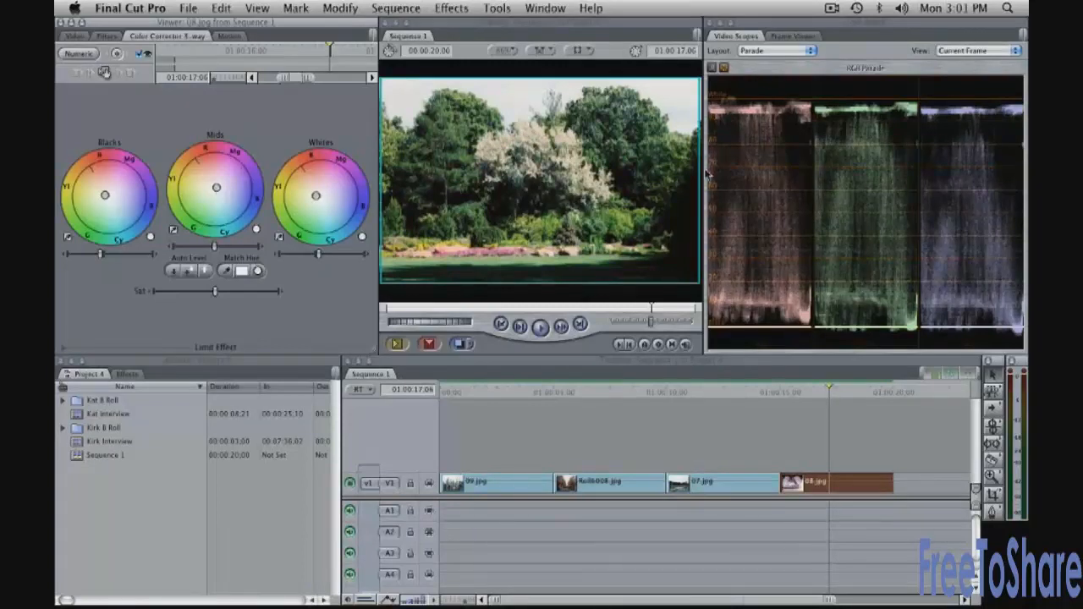
- Switch the video scopes to Vectorscope and move the Whites color balance back toward the center of its wheel
click(783, 52)
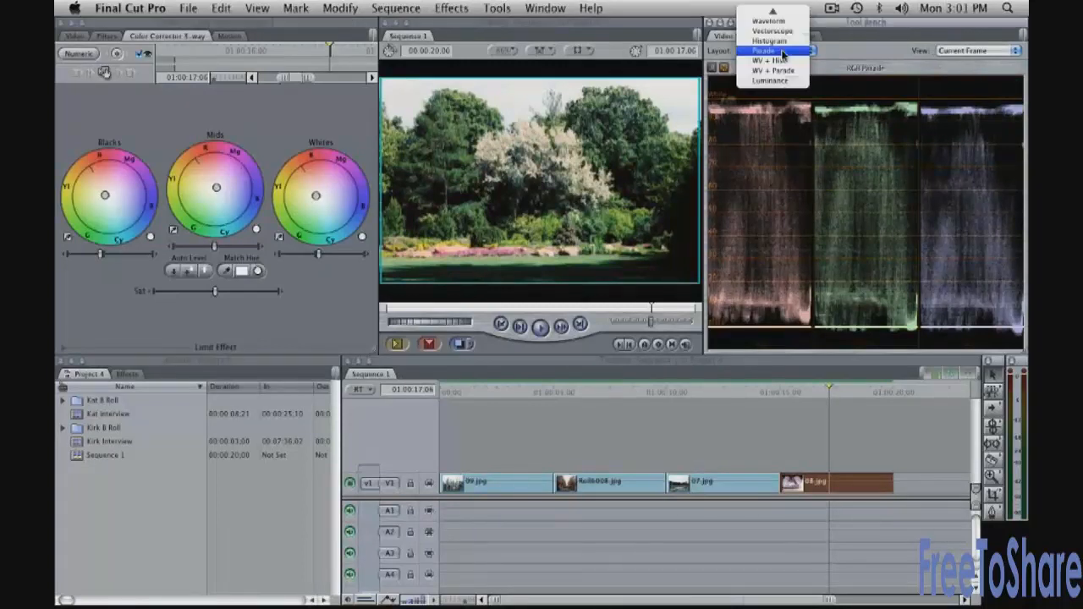
click(780, 32)
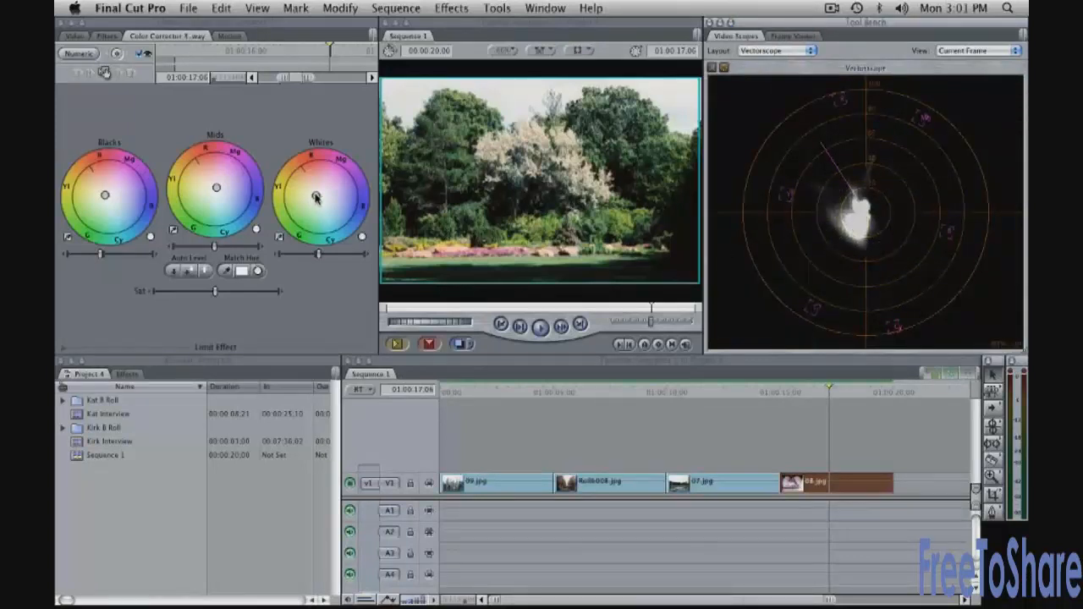
drag(316, 196, 319, 196)
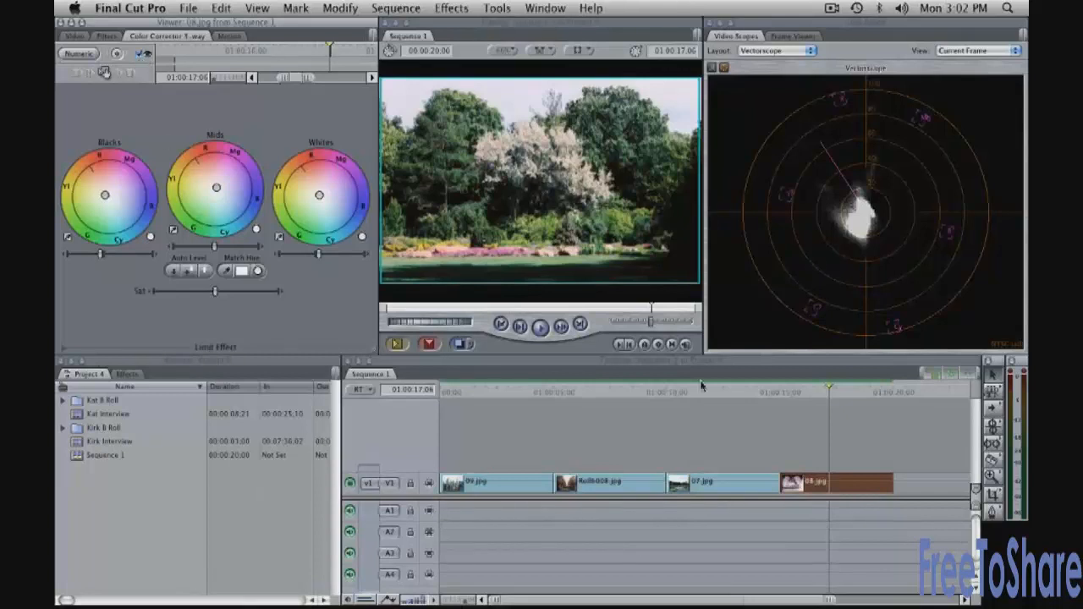
- Copy the 08.jpg clip and paste only its Filters attribute onto the 07.jpg clip
click(833, 479)
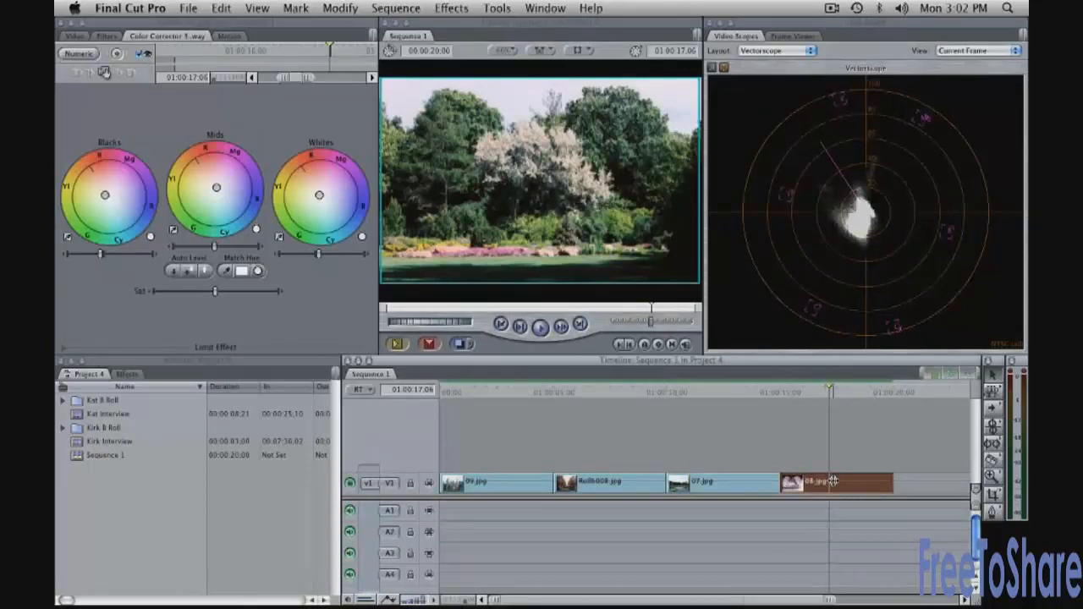
click(718, 392)
click(724, 484)
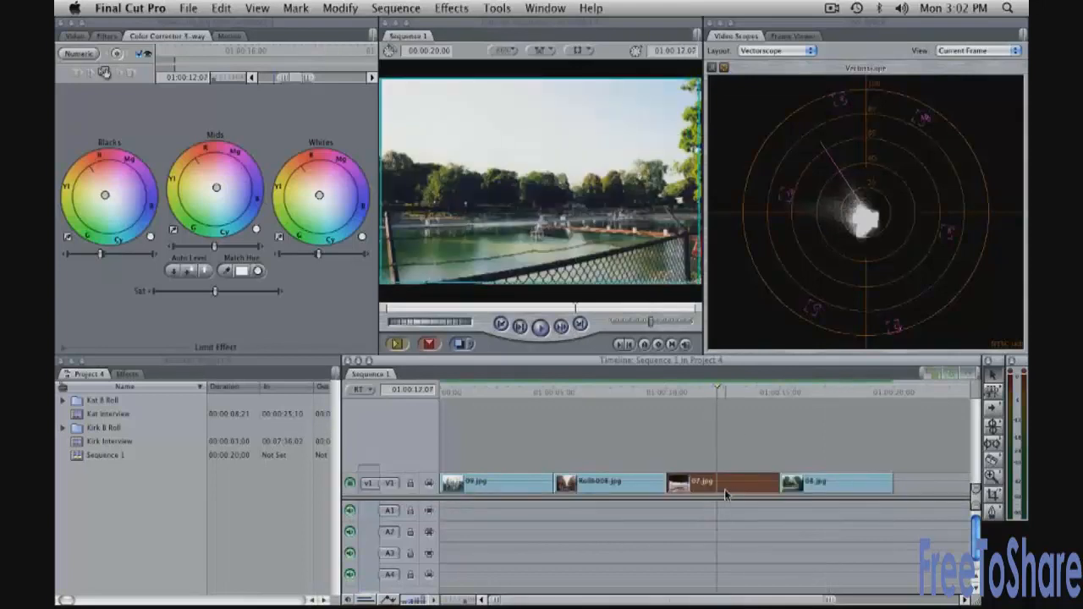
click(223, 9)
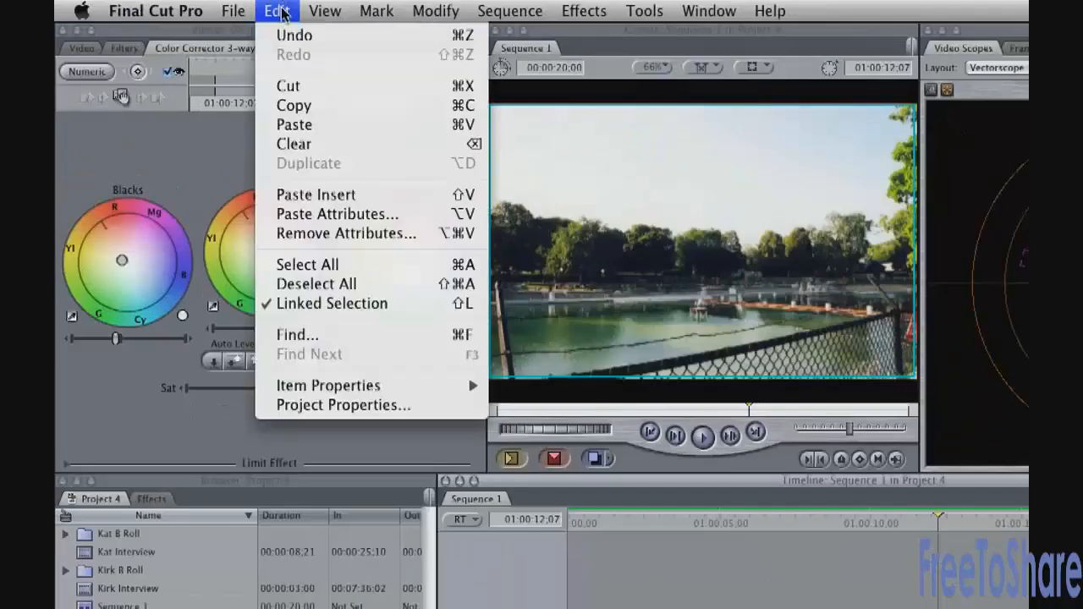
click(347, 214)
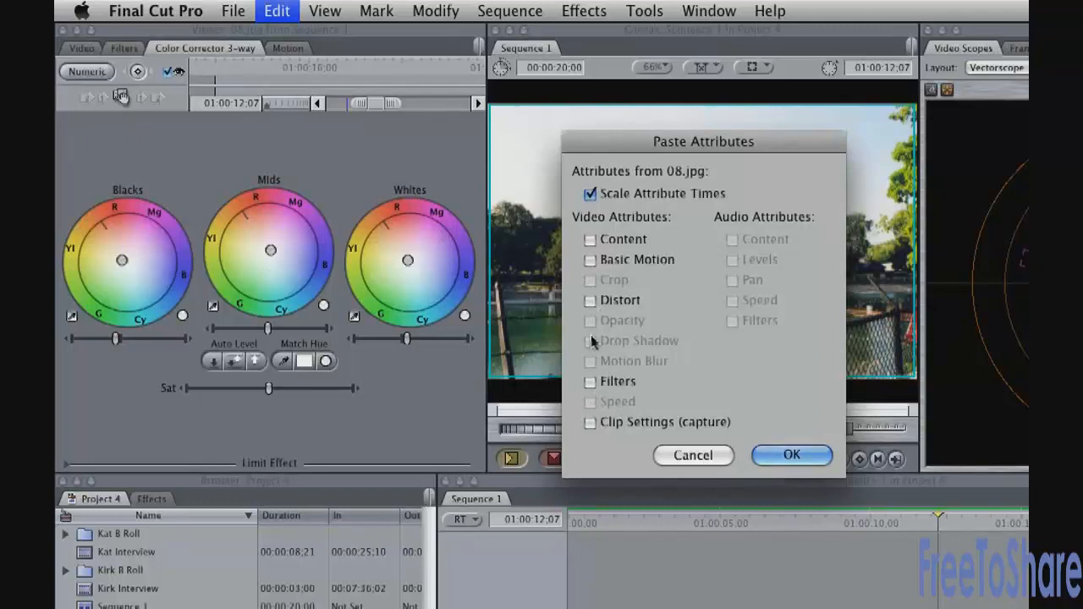
click(593, 383)
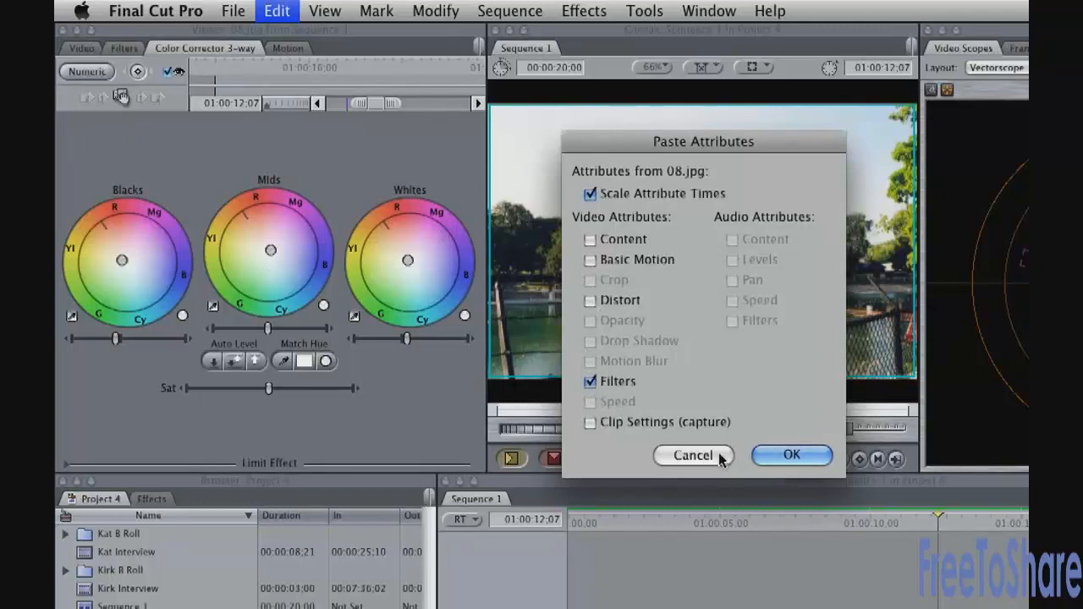
click(808, 461)
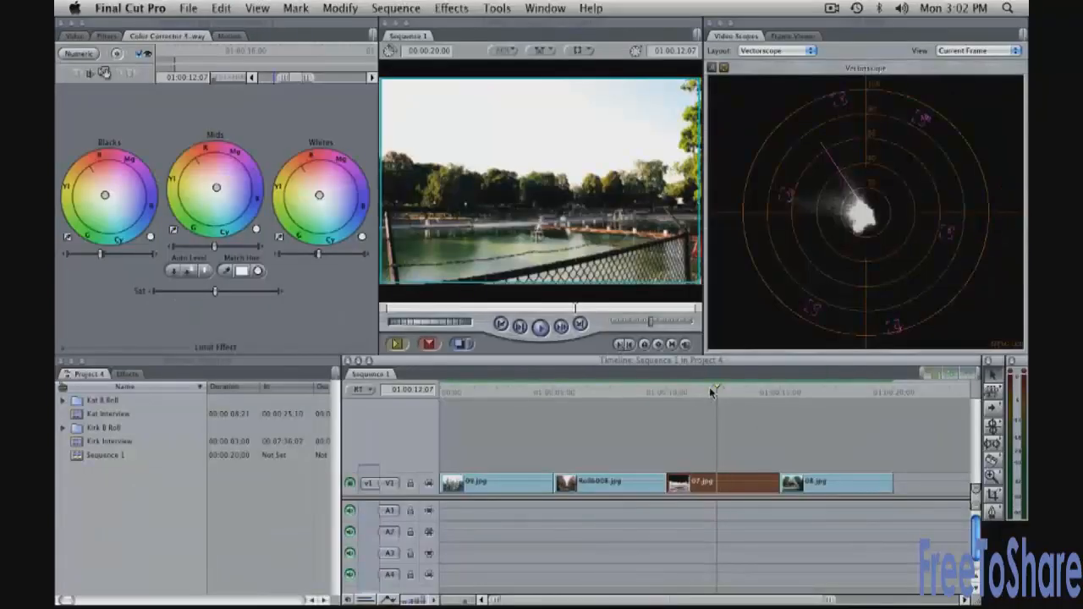
- Deselect the 07.jpg clip and return the windows to the standard layout
click(929, 518)
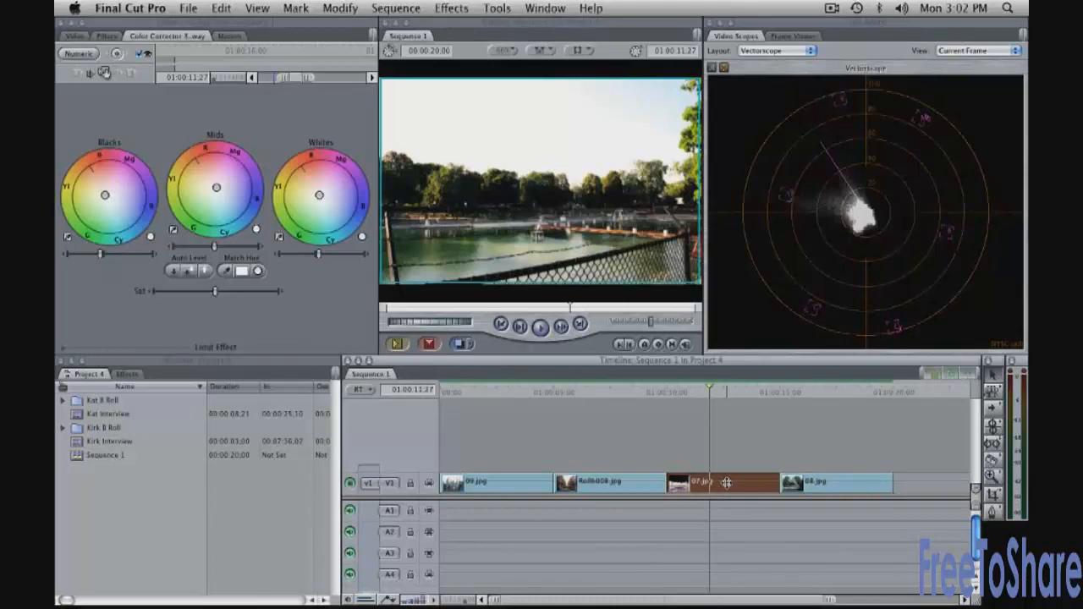
click(617, 436)
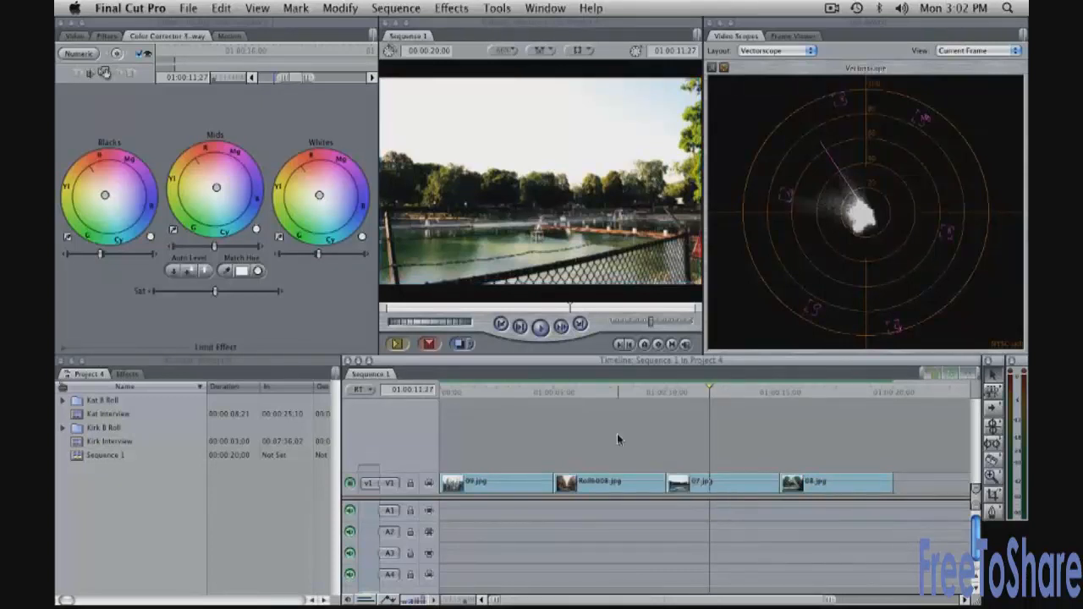
key(ctrl+u)
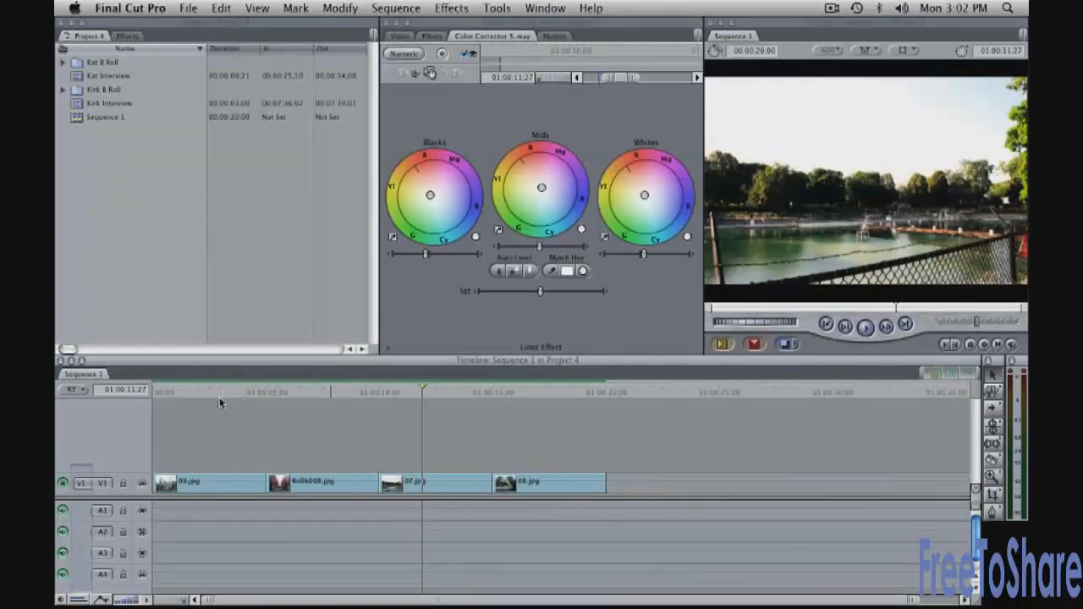
- Move the 09.jpg clip onto V2 directly above Roll6008.jpg and place the playhead at 01:00:07;14
click(209, 485)
drag(209, 485, 322, 459)
click(322, 392)
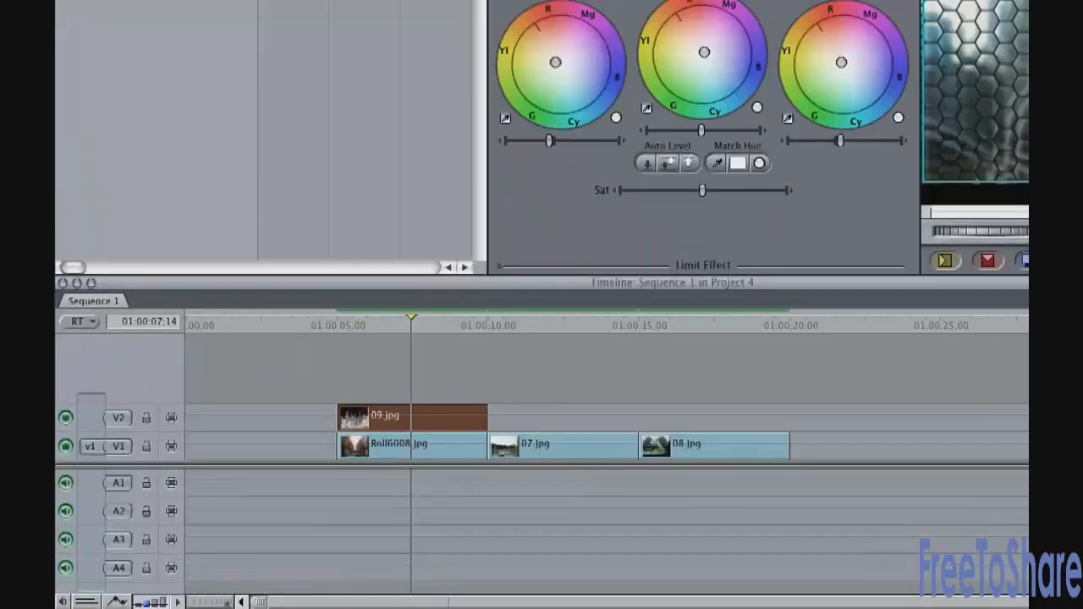
- Show the clip overlays in the timeline and lower the opacity of the 09.jpg clip to blend it with Roll6008.jpg
click(124, 601)
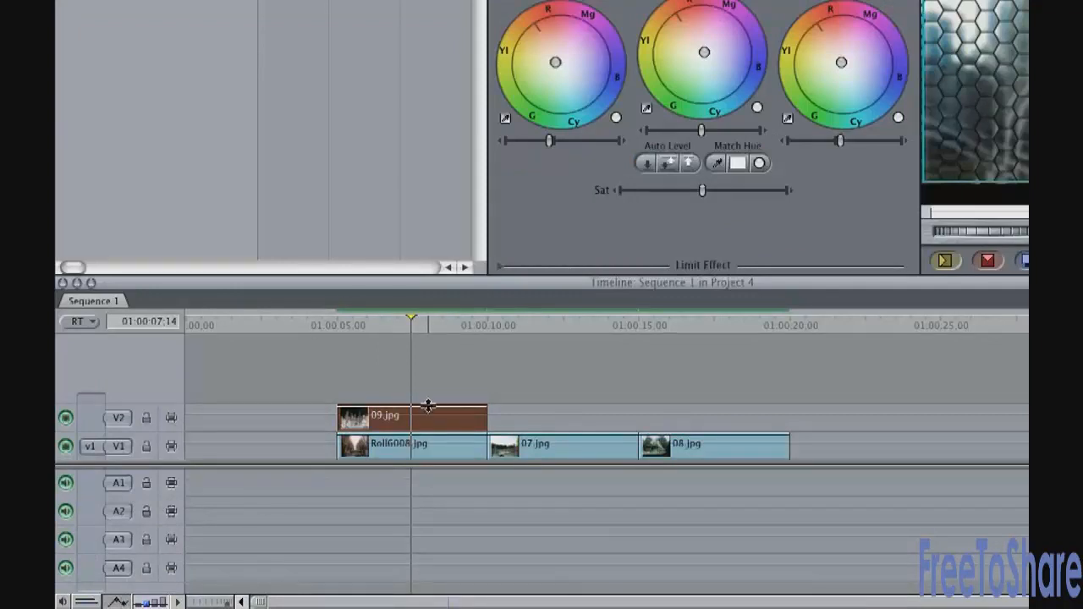
drag(428, 407, 427, 414)
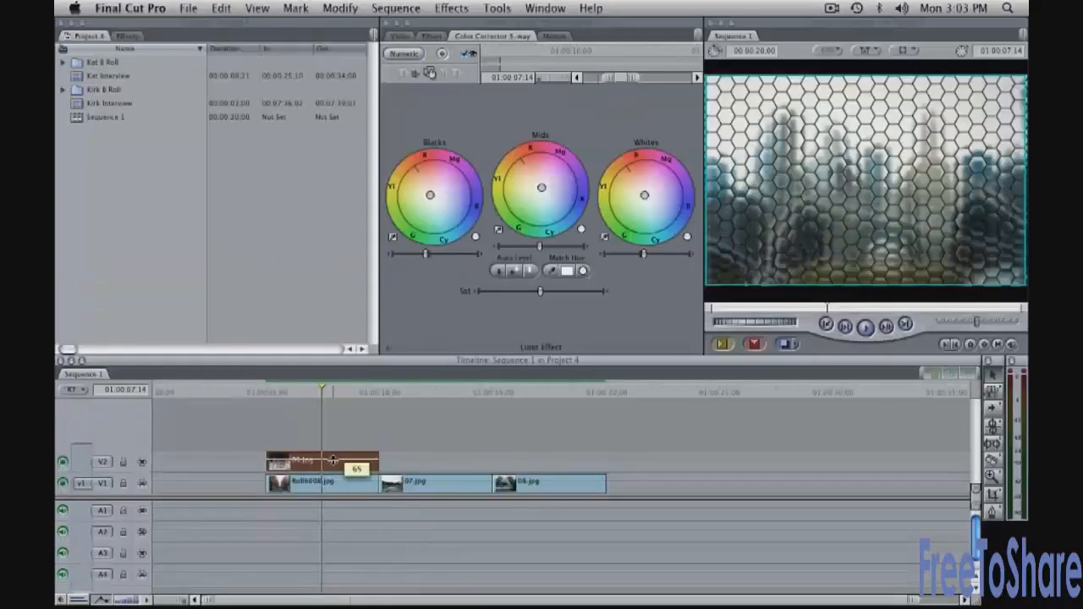
drag(334, 460, 335, 460)
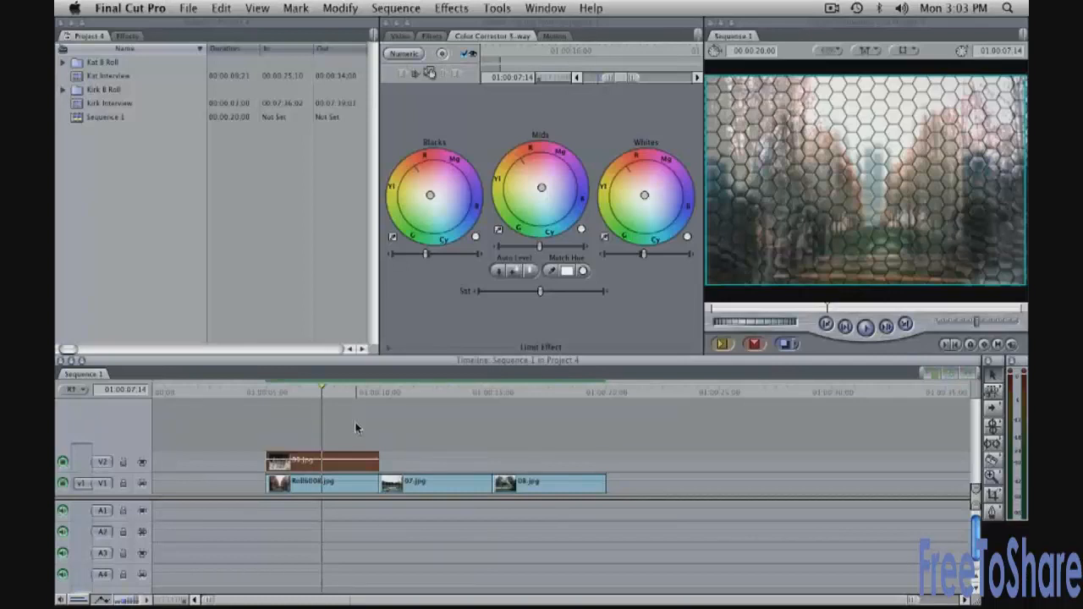
- Set the composite mode of the 09.jpg clip on V2 to Add
click(339, 9)
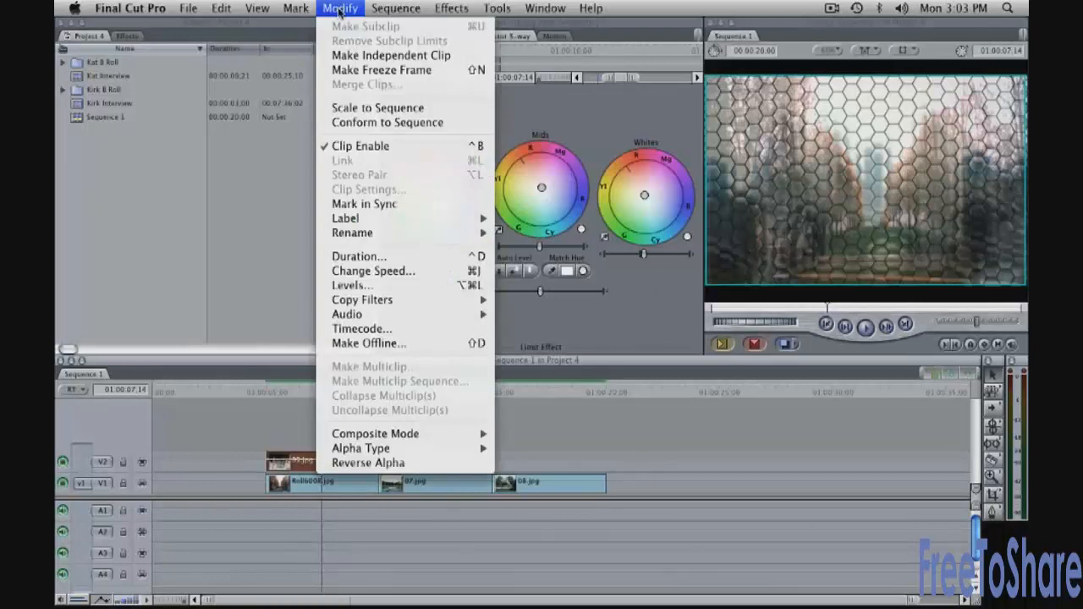
mouse_move(421, 436)
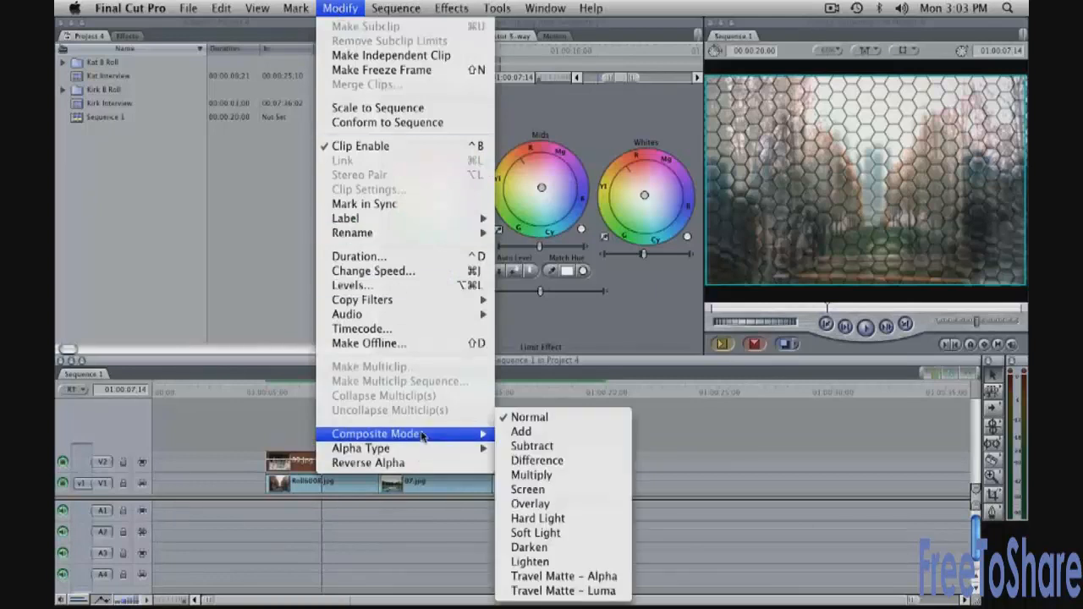
click(572, 437)
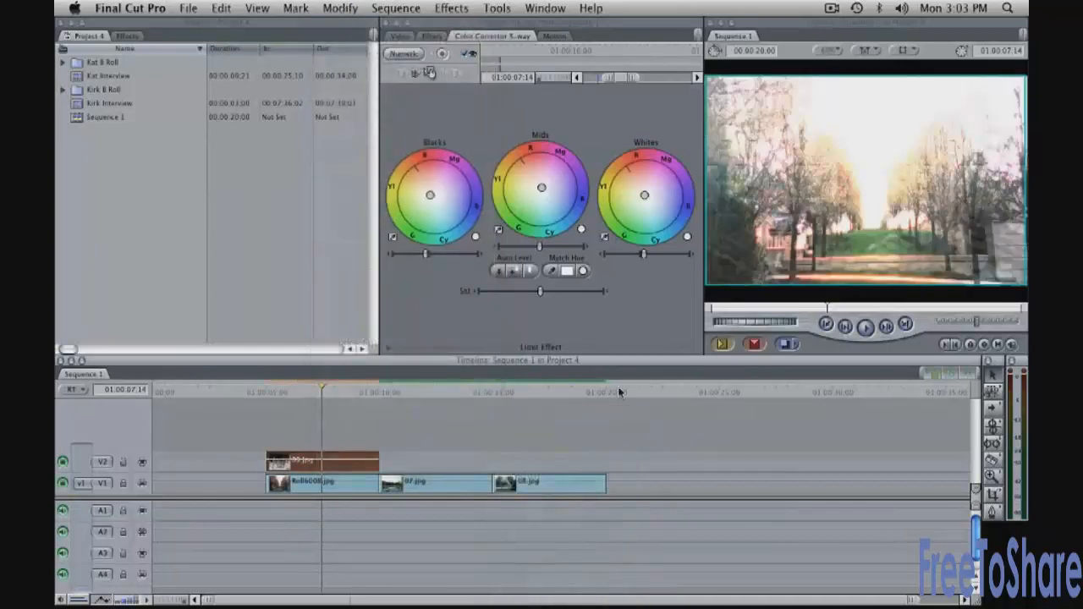
- Set the composite mode of the 09.jpg clip on V2 to Multiply
right_click(322, 467)
mouse_move(376, 526)
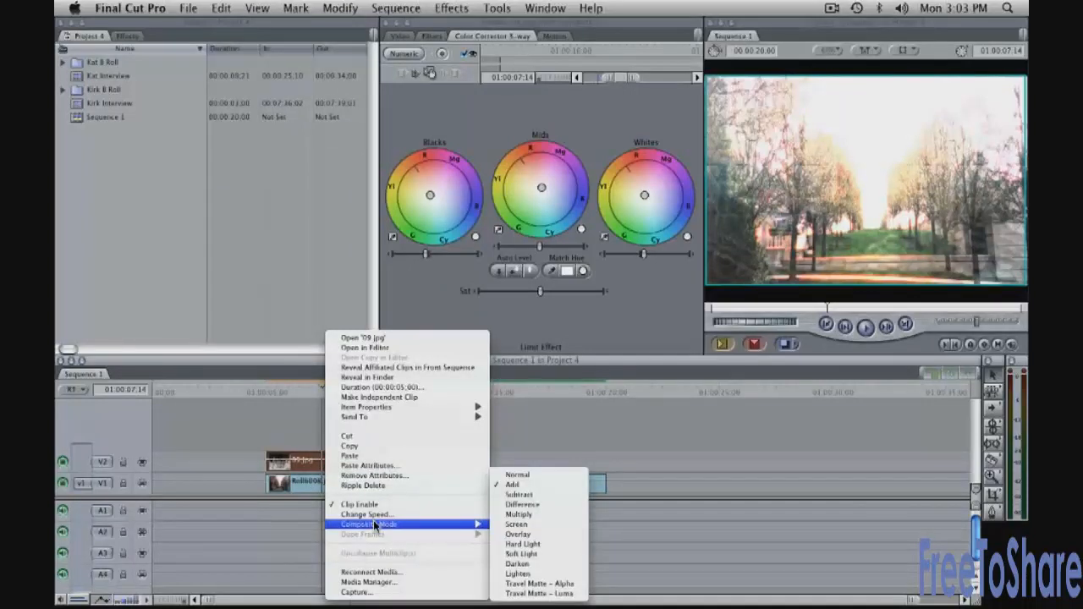
click(528, 515)
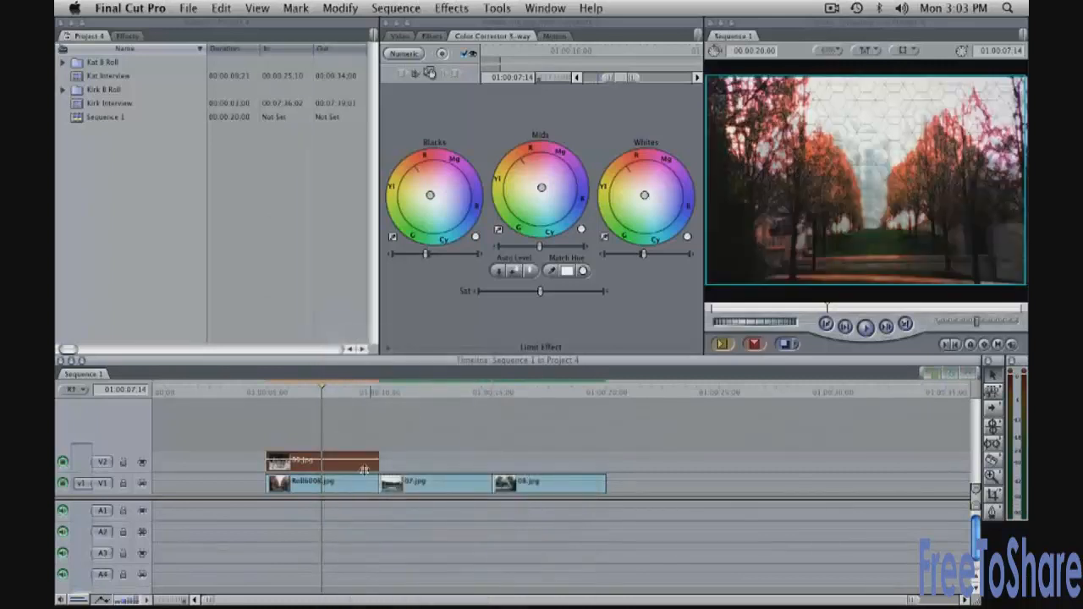